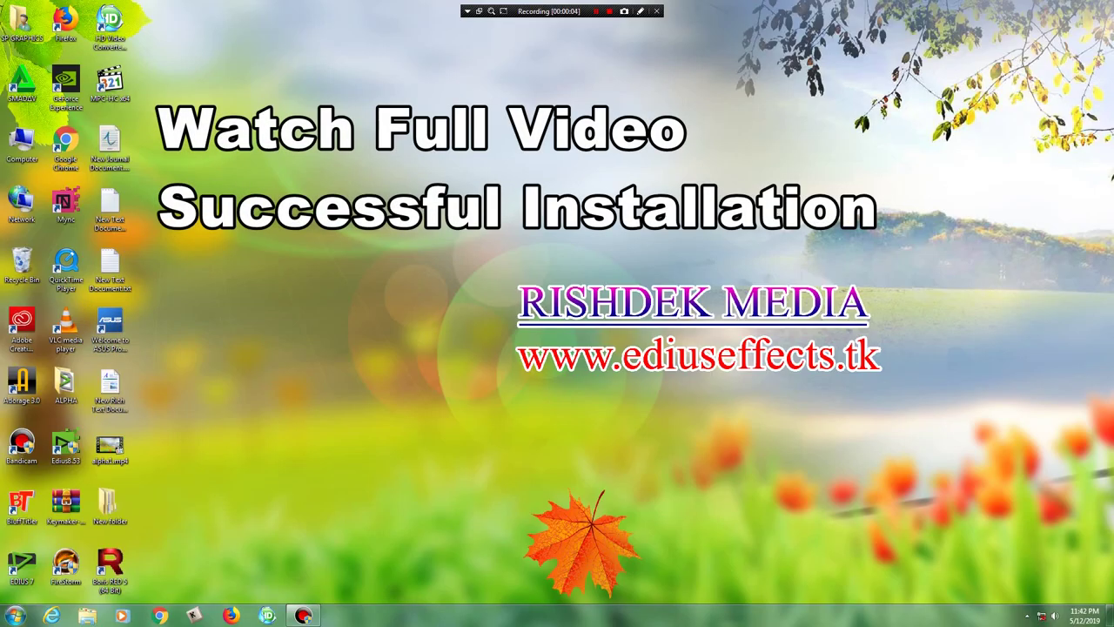
Step: Launch Photoshop CS3 from the Start menu and open the pink-rose portrait photo
left_click(14, 615)
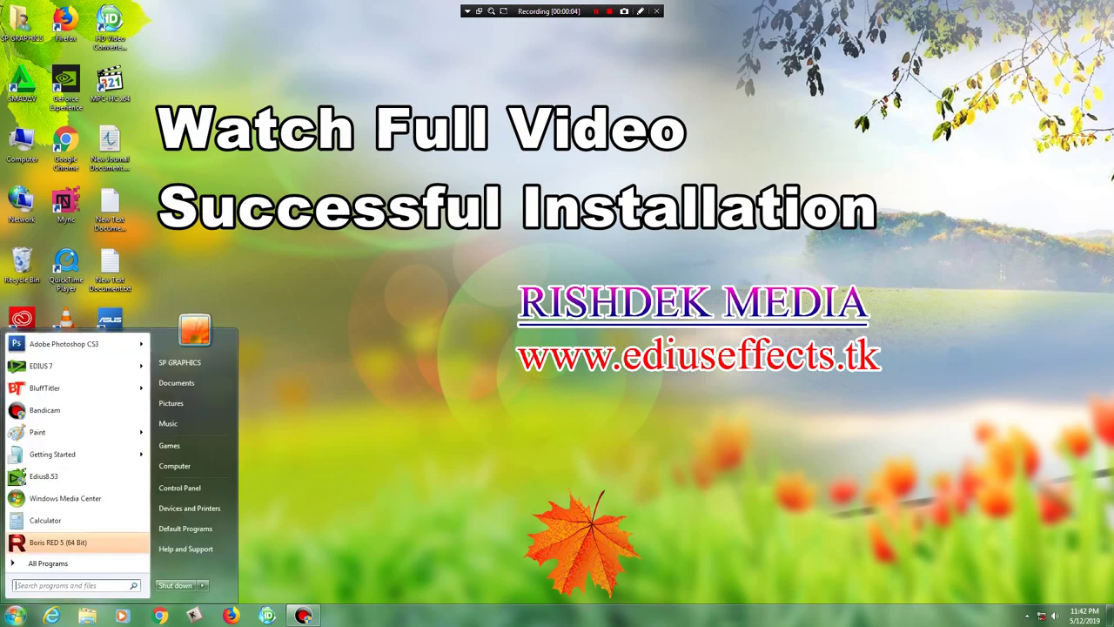
left_click(63, 344)
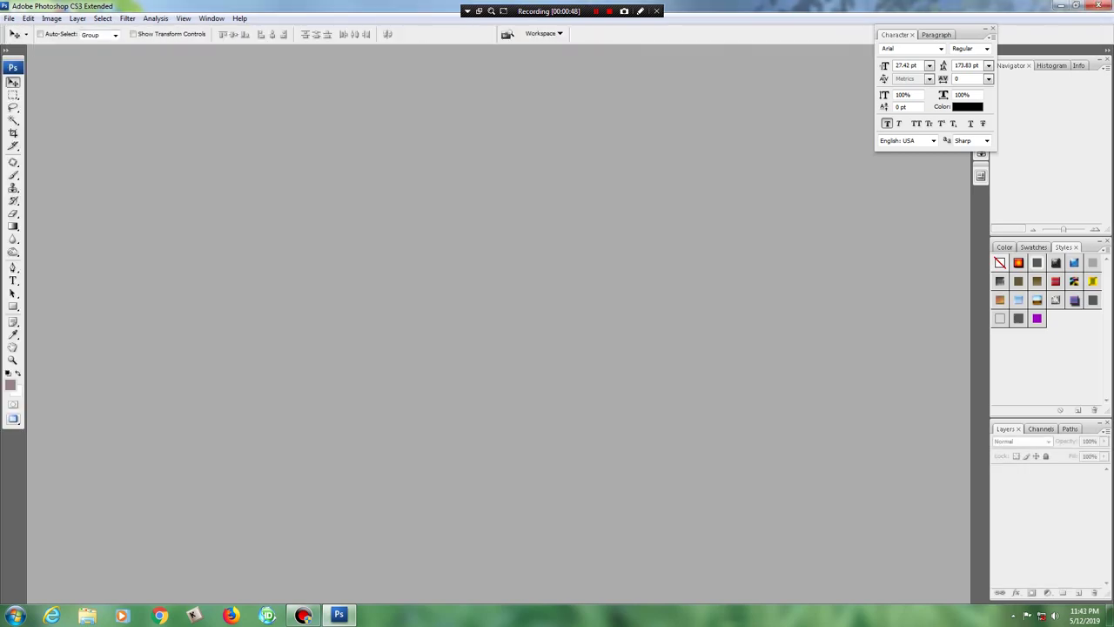
double_click(389, 122)
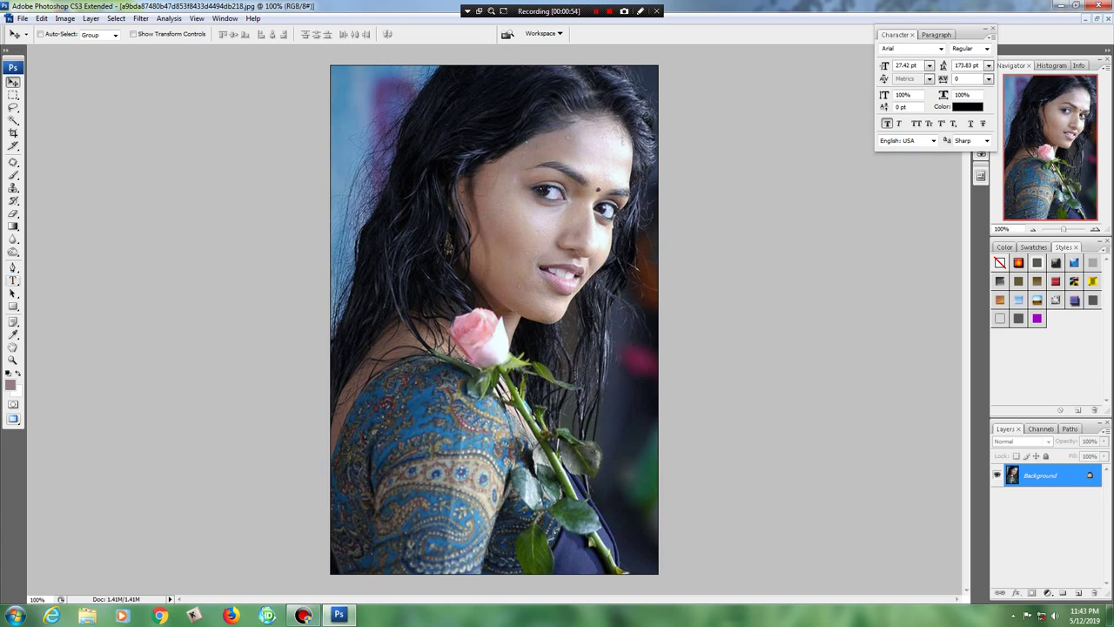
Step: Type the black text 'RISHDEK MEDIA' onto the photo over the woman's shoulder
key("t")
left_click(397, 416)
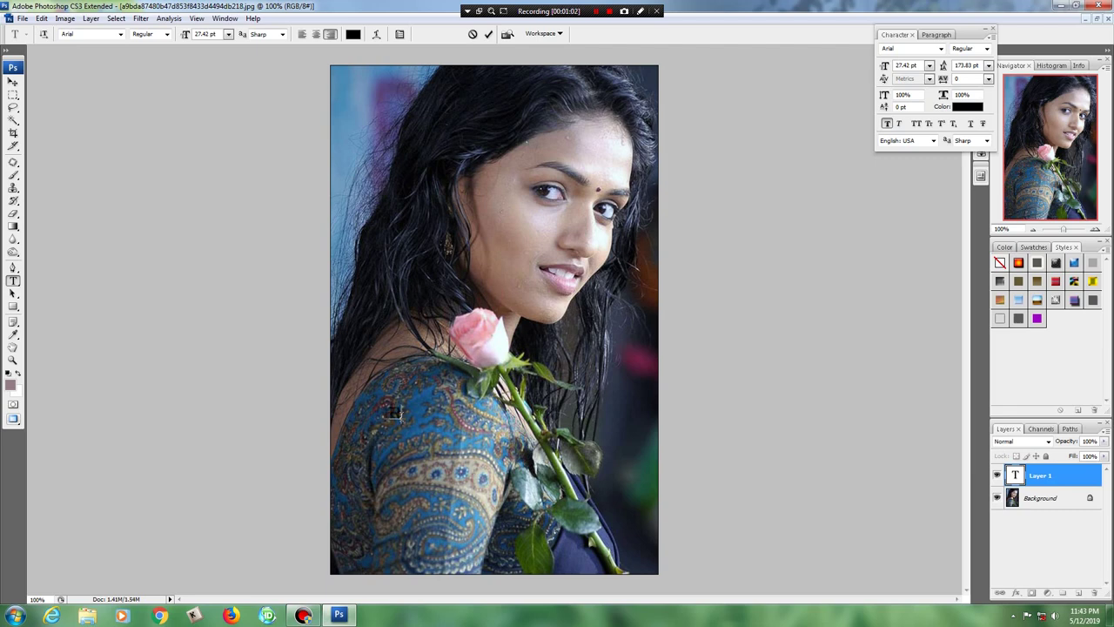
type("RISHDEK")
type(" MEDIA")
left_click_drag(365, 413, 496, 409)
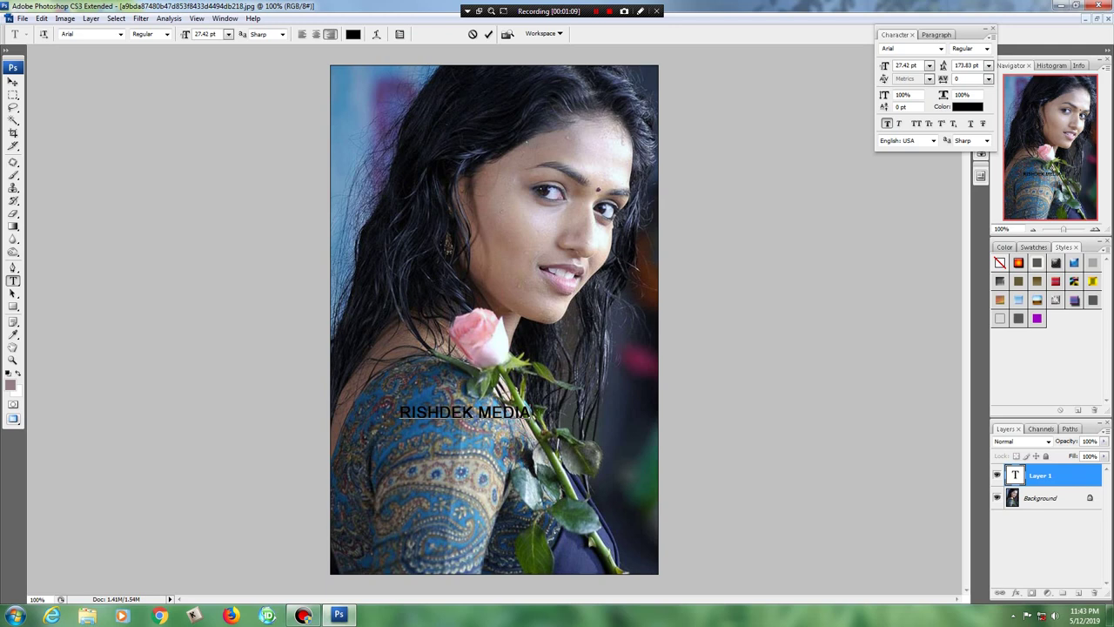
left_click(13, 81)
right_click(401, 413)
Step: Rotate the RISHDEK MEDIA text about 23° upward and enlarge it to about 218%
left_click(436, 419)
key("ctrl+t")
mouse_move(536, 415)
left_mouse_down()
mouse_move(524, 390)
mouse_move(616, 353)
left_mouse_up()
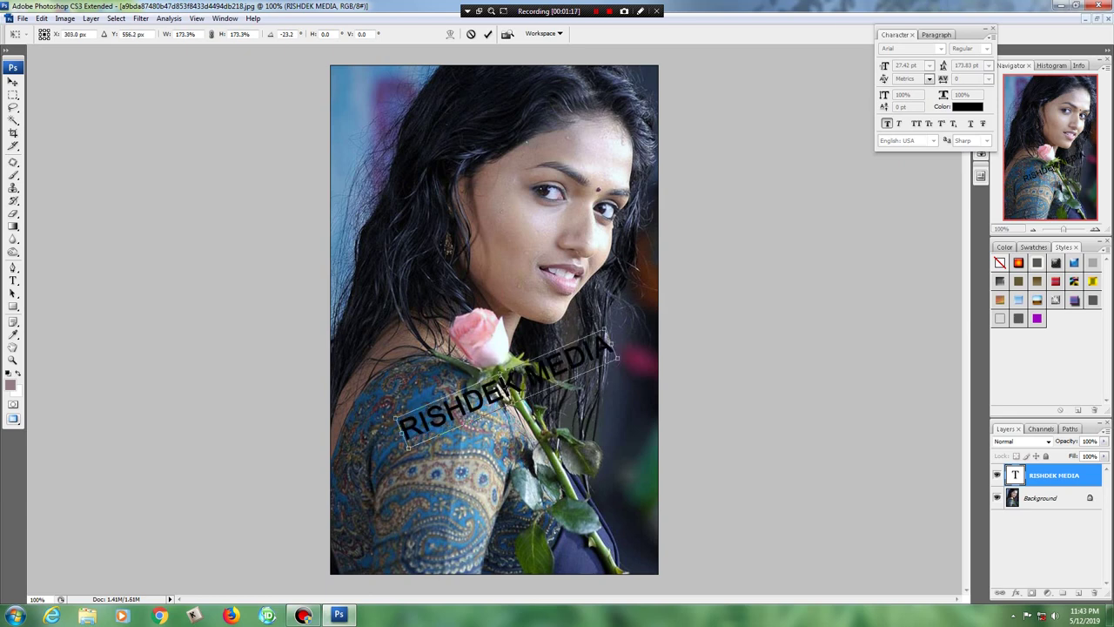
left_click_drag(409, 446, 351, 471)
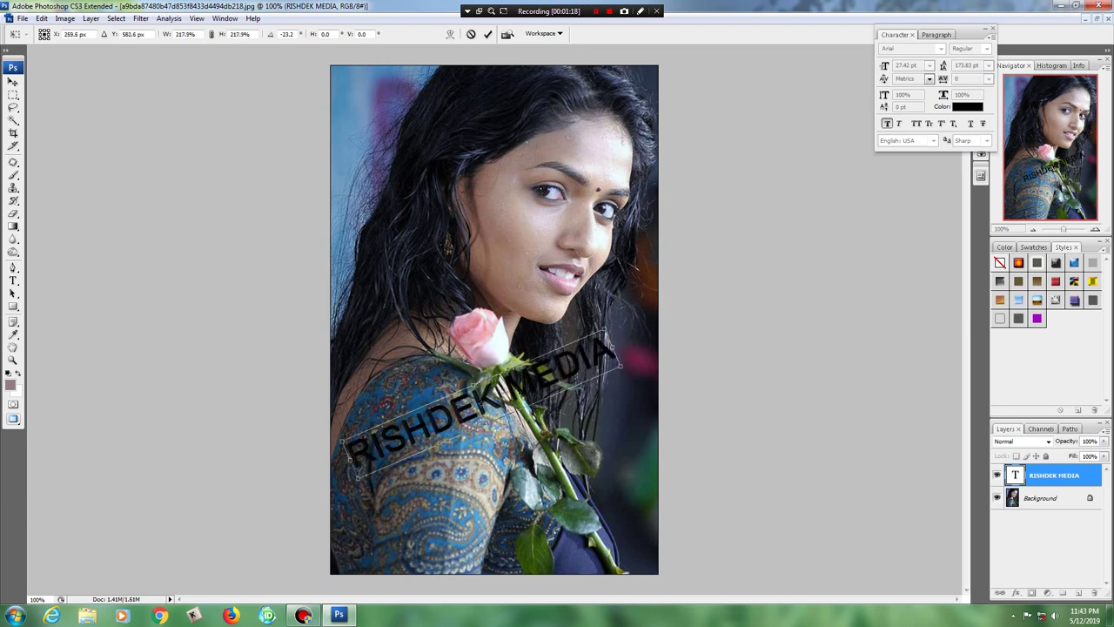
key("Return")
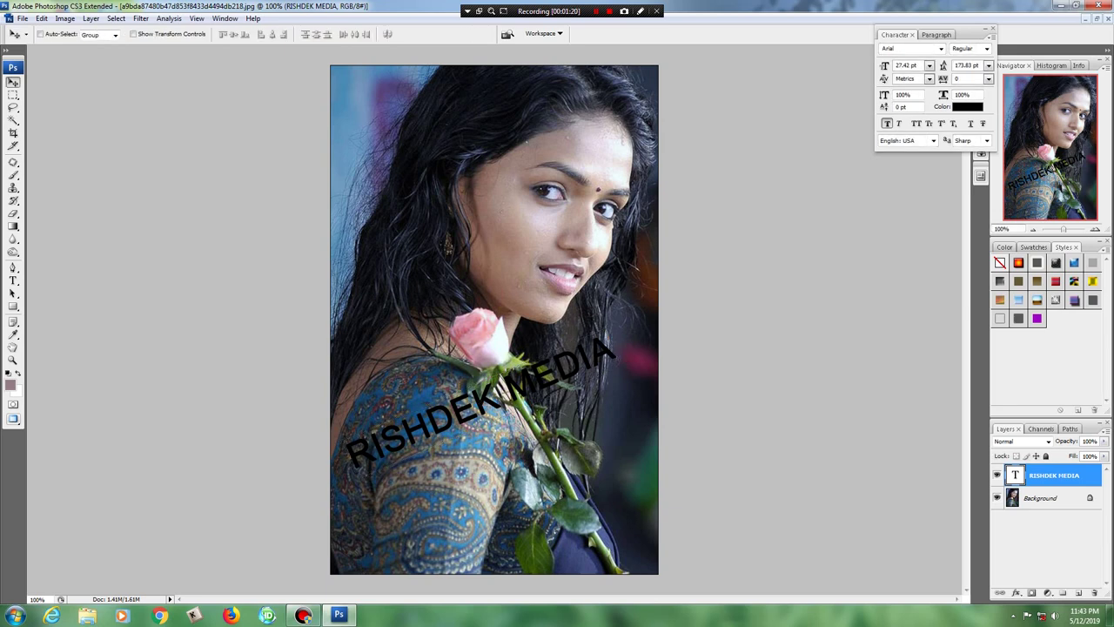
left_click(1015, 593)
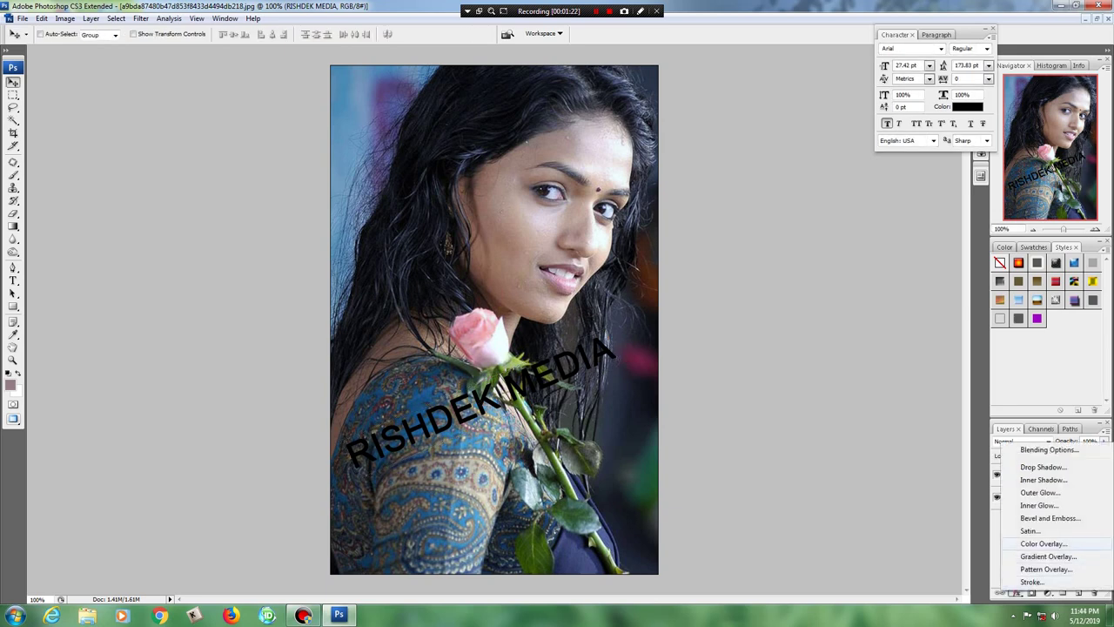
Step: Replace the red colour overlay with a Violet, Green, Orange gradient overlay on the text
left_click(1040, 561)
left_click(524, 162)
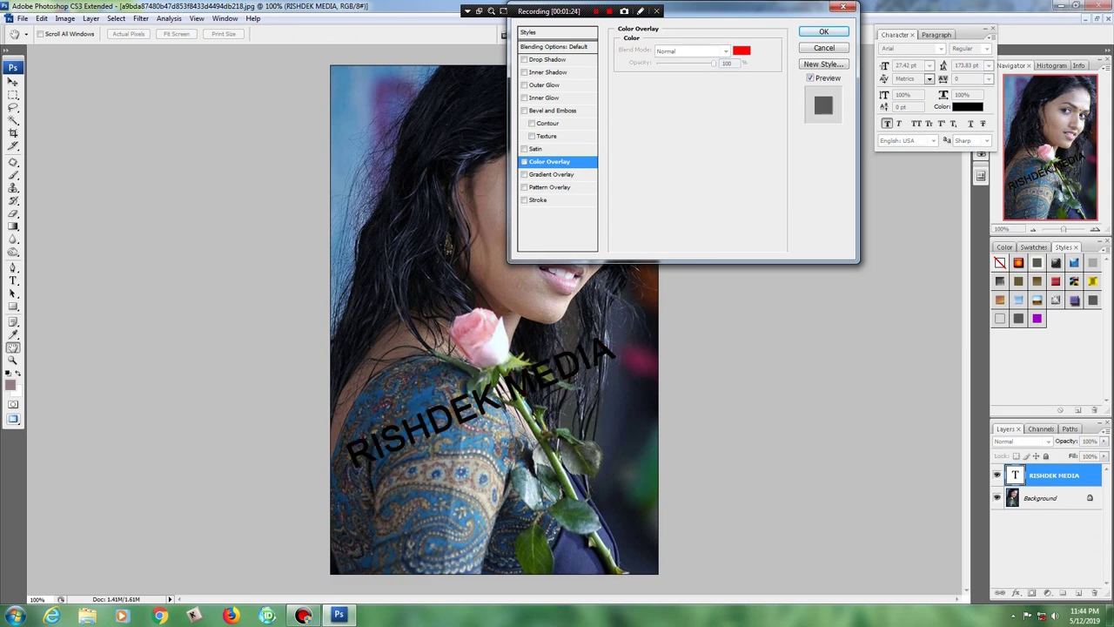
left_click(551, 174)
left_click(688, 76)
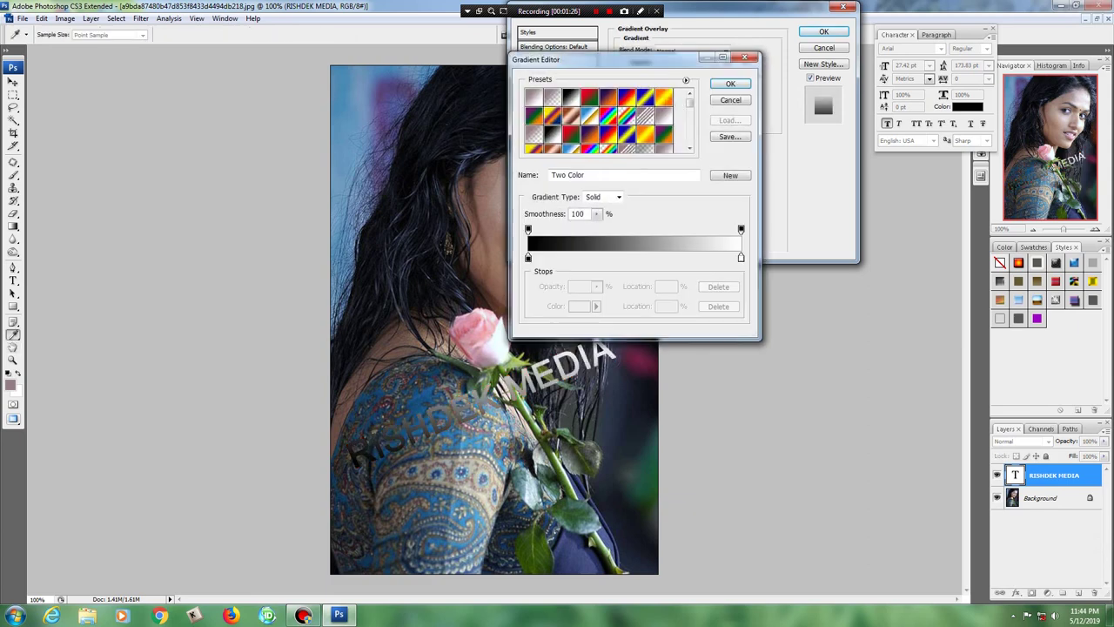
left_click(534, 114)
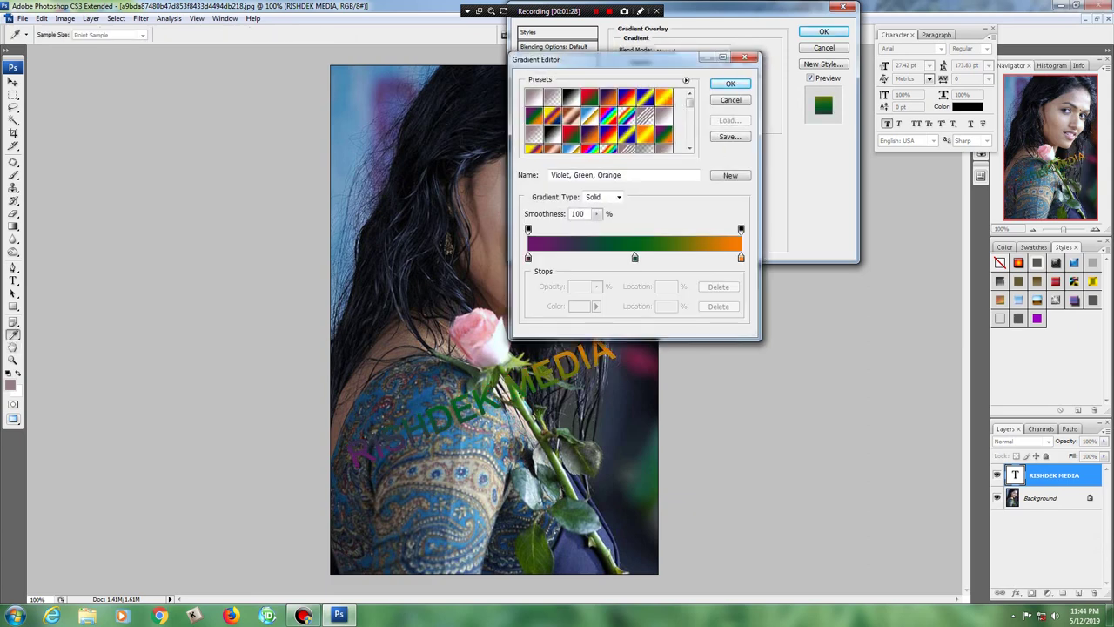
Step: Try the Orange-Yellow-Orange, Transparent Rainbow, Spectrum and Blue-Red-Yellow gradient presets
left_click(663, 95)
scroll(599, 120, "down", 2)
scroll(598, 120, "down", 2)
left_click(626, 92)
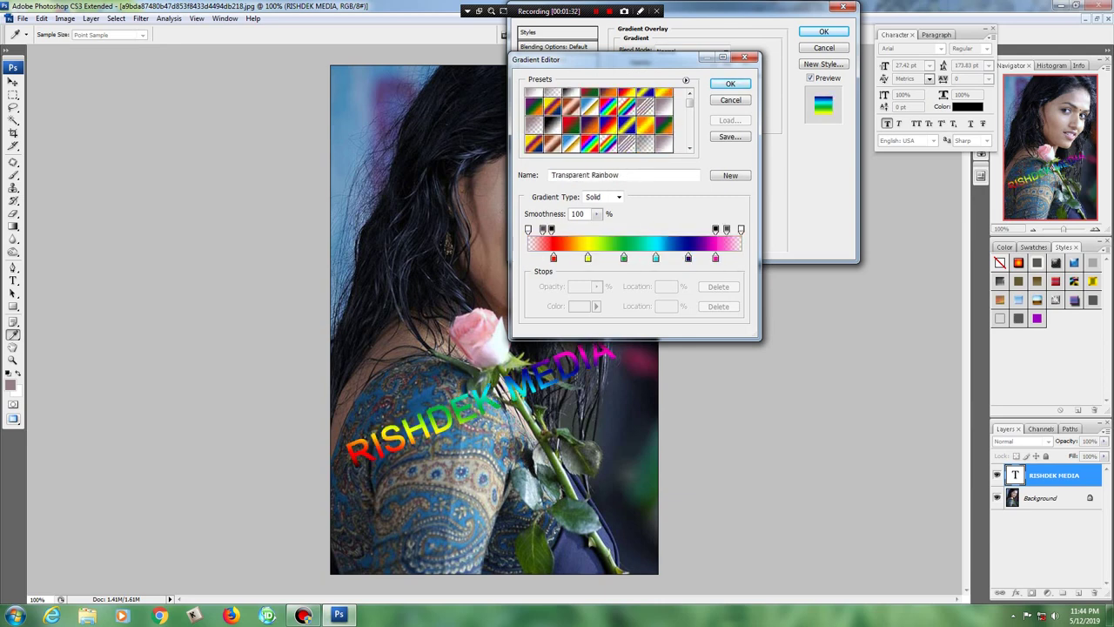
left_click(607, 105)
left_click(590, 106)
scroll(598, 120, "up", 1)
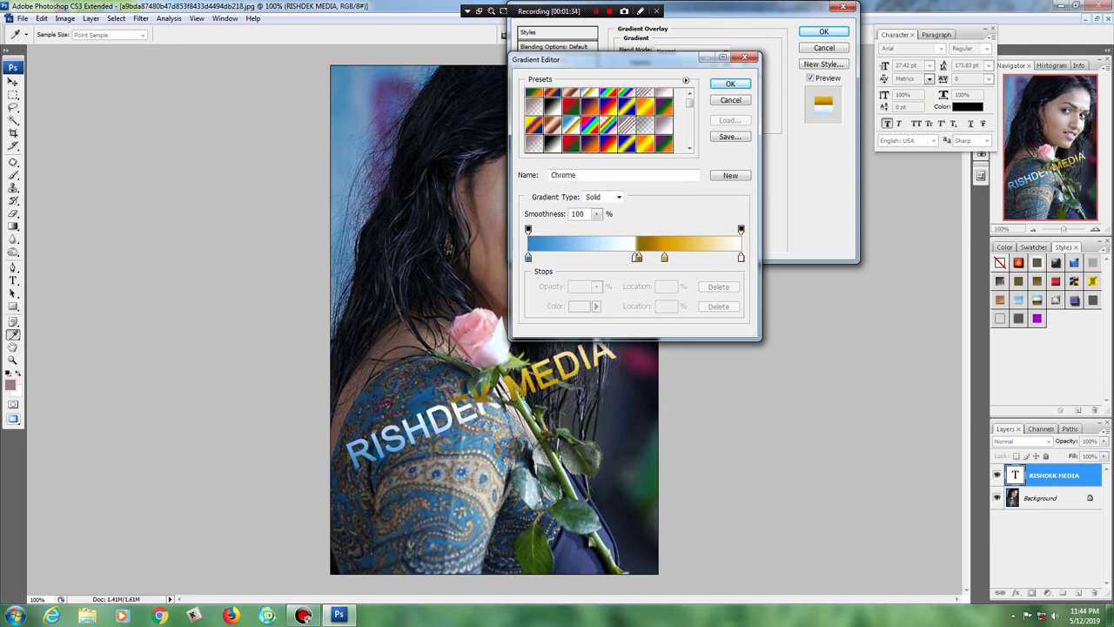
left_click(589, 106)
left_click(645, 106)
scroll(599, 120, "down", 1)
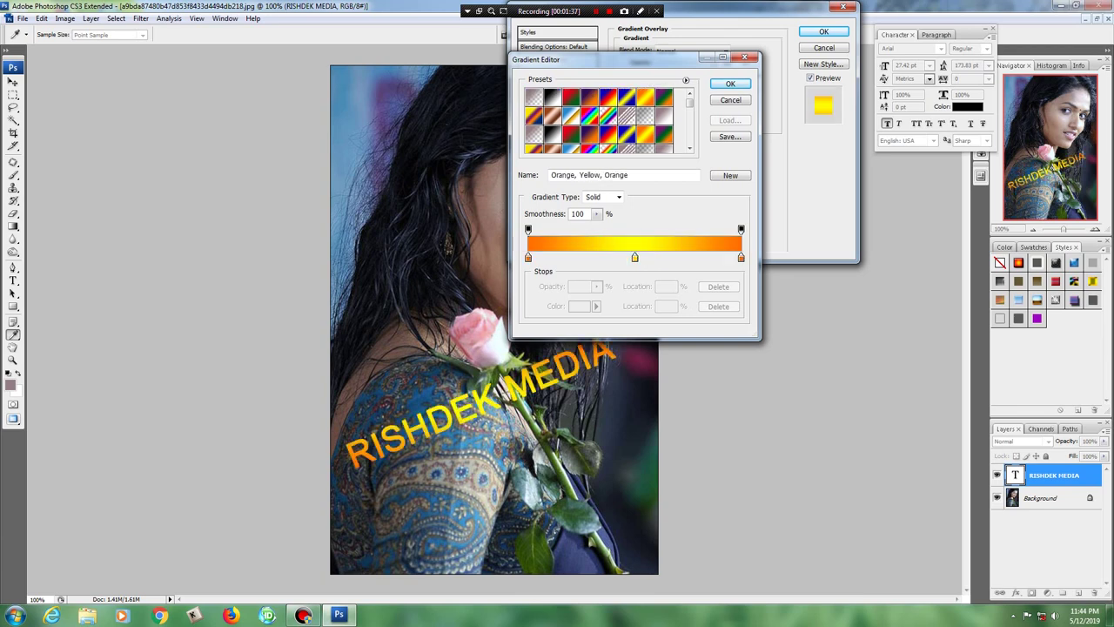
Step: Try Transparent Rainbow, Orange-Blue and Yellow-Green-Red-Orange-Blue gradients, settling on yellow-to-black
left_click(608, 116)
scroll(607, 115, "down", 1)
scroll(598, 120, "down", 1)
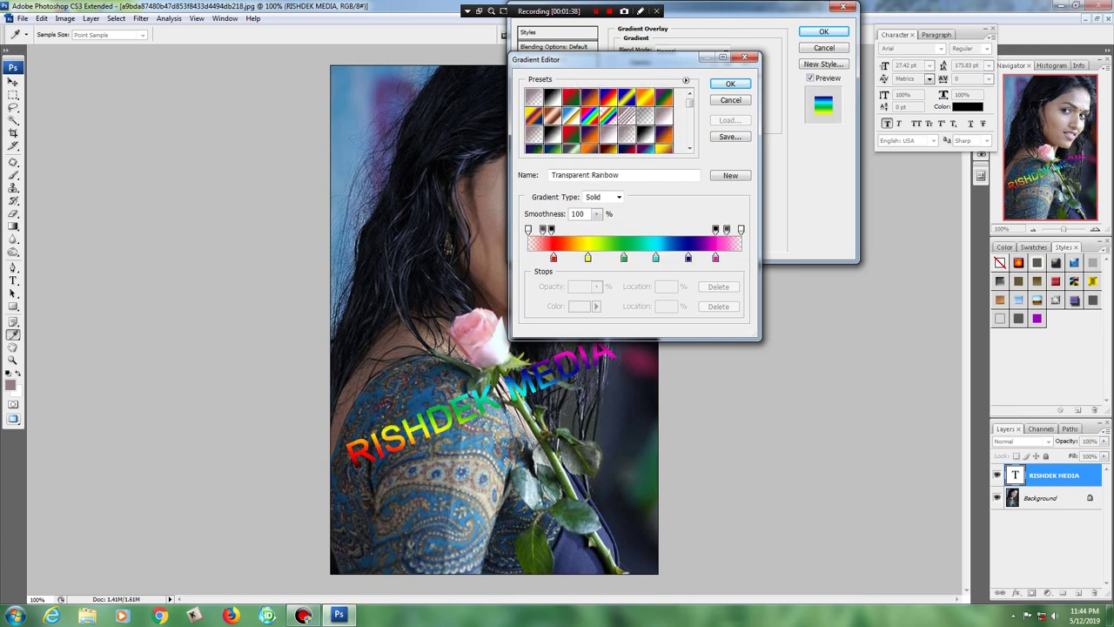
left_click(589, 116)
scroll(599, 120, "down", 1)
left_click(645, 135)
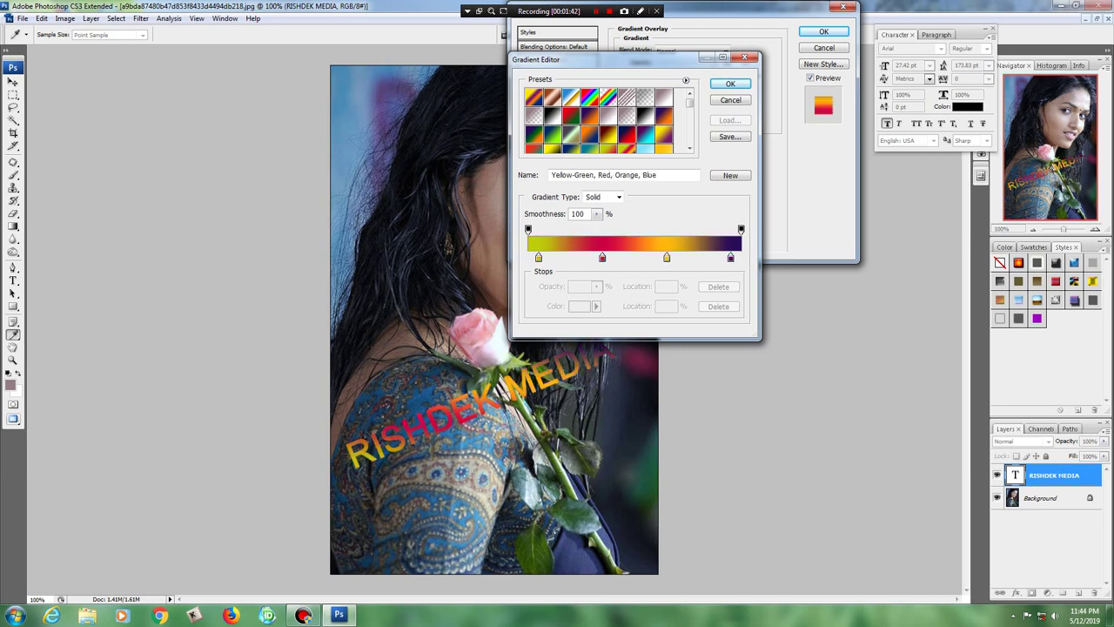
left_click_drag(609, 59, 848, 48)
left_click(792, 114)
scroll(840, 109, "down", 2)
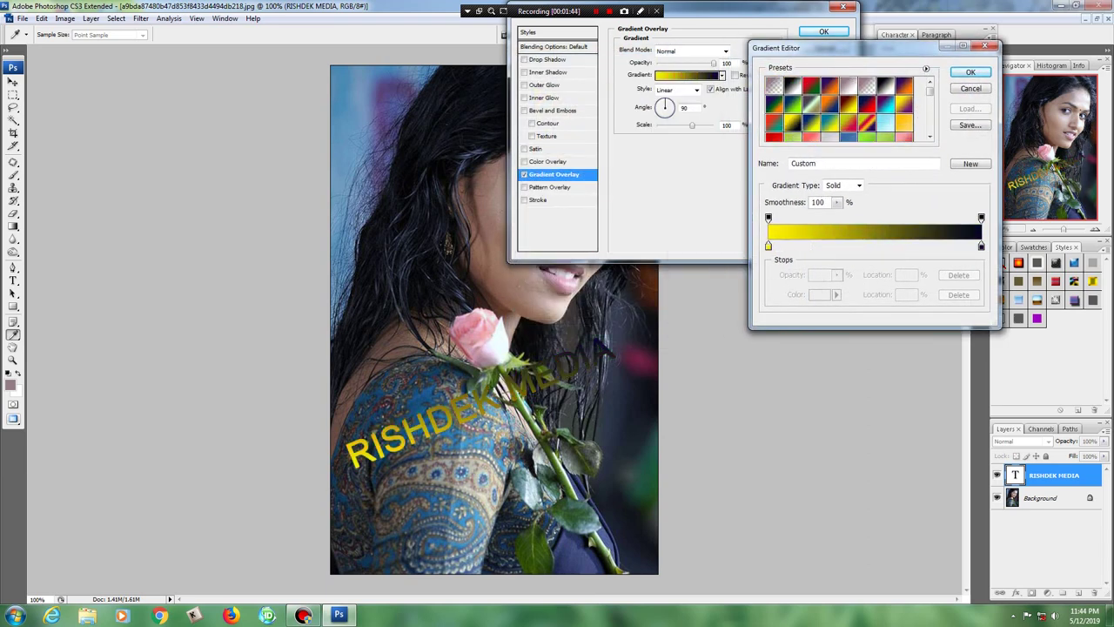
Step: Try red, Green 15 - 3D, pink, cyan, blue and Spectrum presets, ending on Vintage4
left_click(773, 131)
left_click(886, 132)
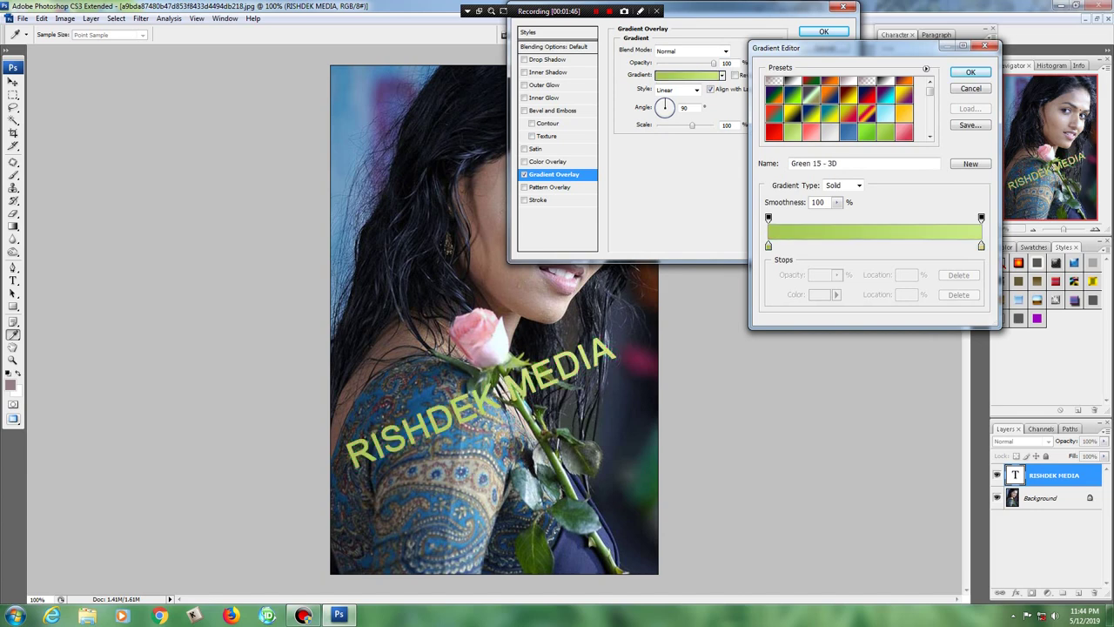
left_click(905, 132)
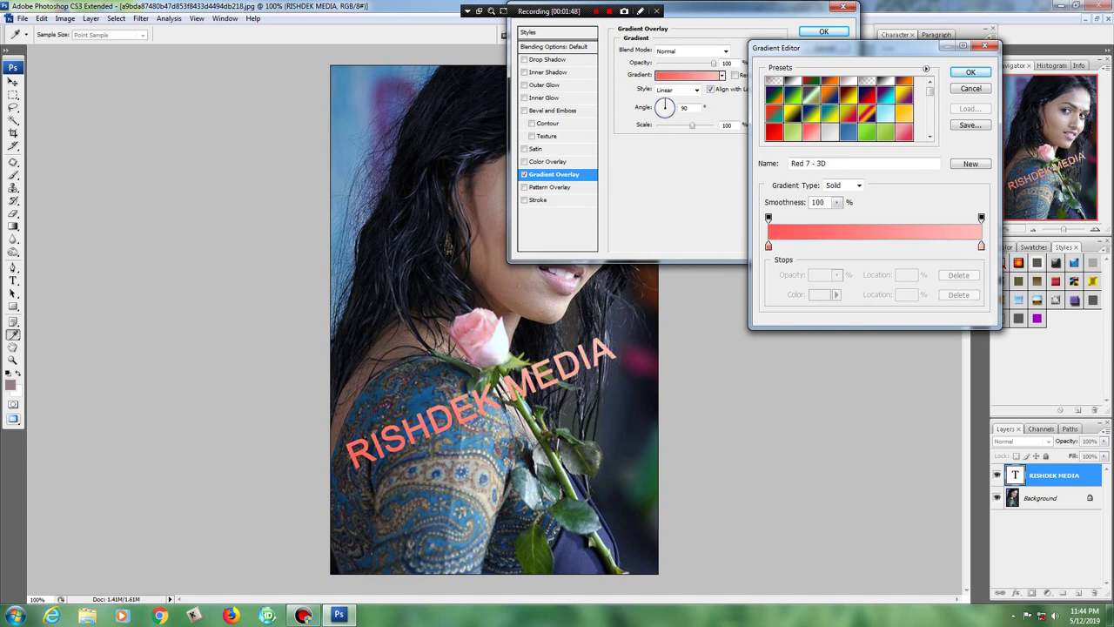
scroll(839, 109, "down", 1)
left_click(886, 123)
left_click(886, 86)
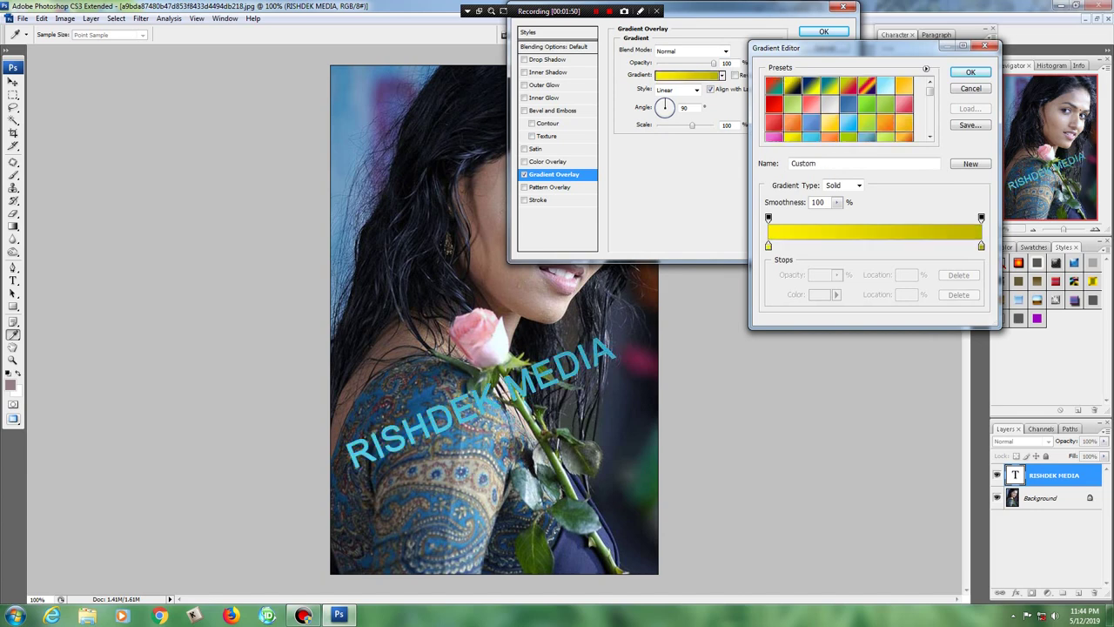
scroll(840, 109, "down", 1)
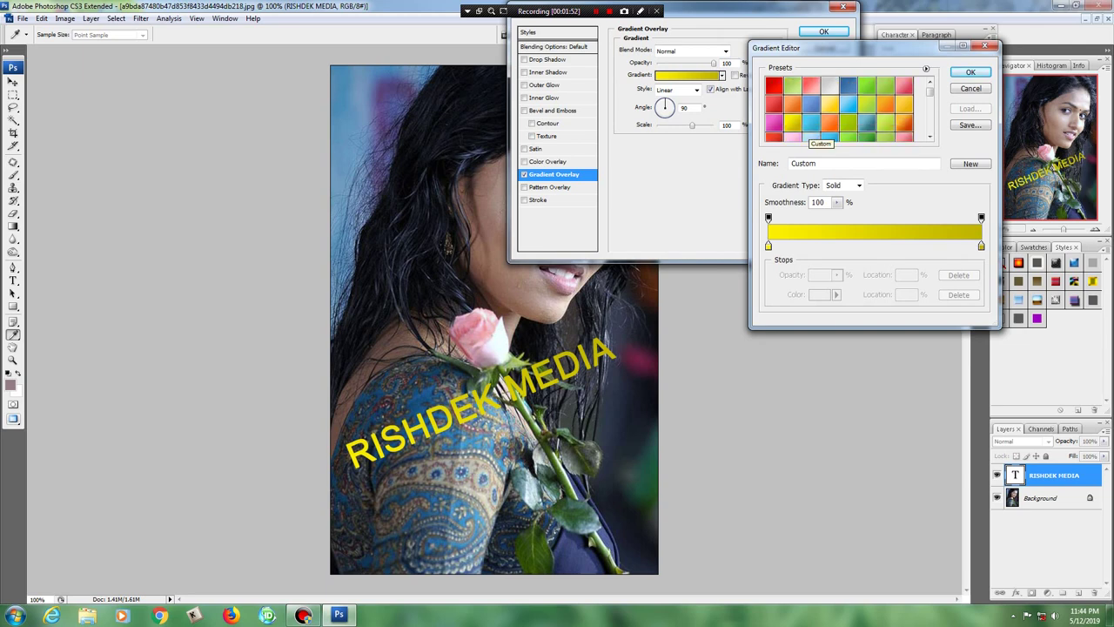
left_click(792, 135)
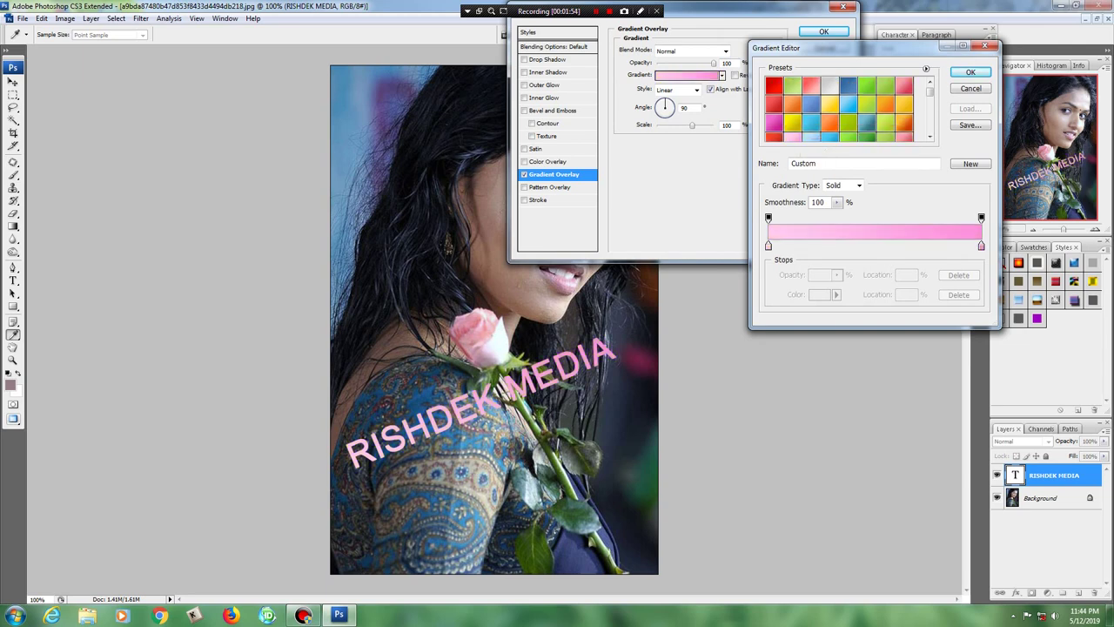
left_click(848, 86)
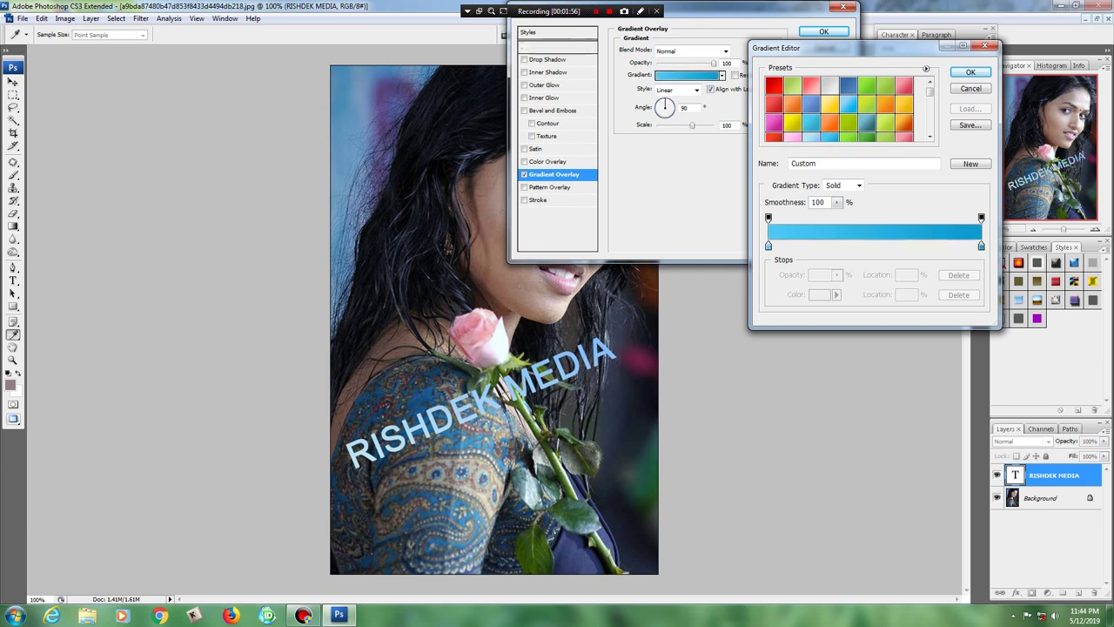
left_click(867, 86)
left_click(866, 104)
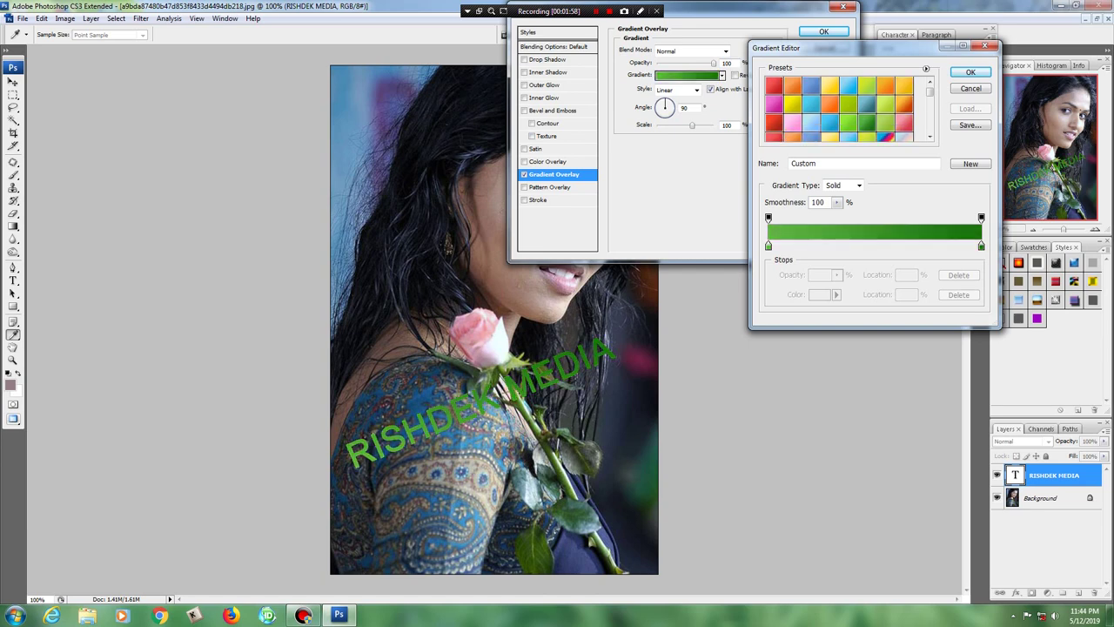
left_click(886, 123)
left_click(905, 123)
left_click(830, 135)
Step: Try vintage, crimson Personale, gold, brown, green and teal gradient presets on the text
scroll(831, 113, "down", 1)
left_click(849, 130)
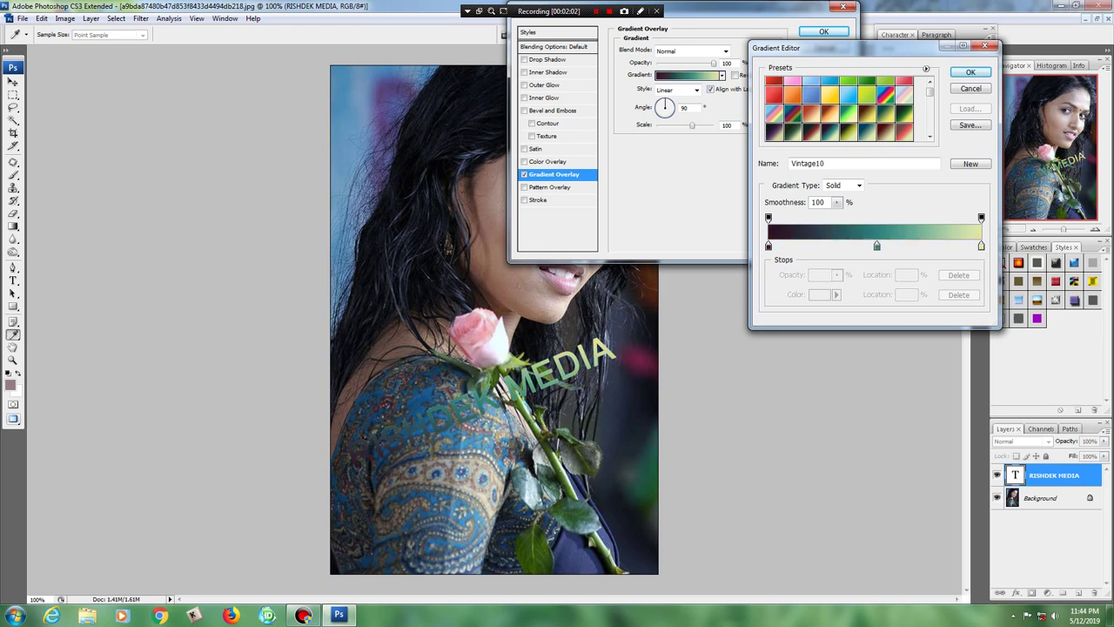
scroll(867, 113, "down", 1)
left_click(867, 130)
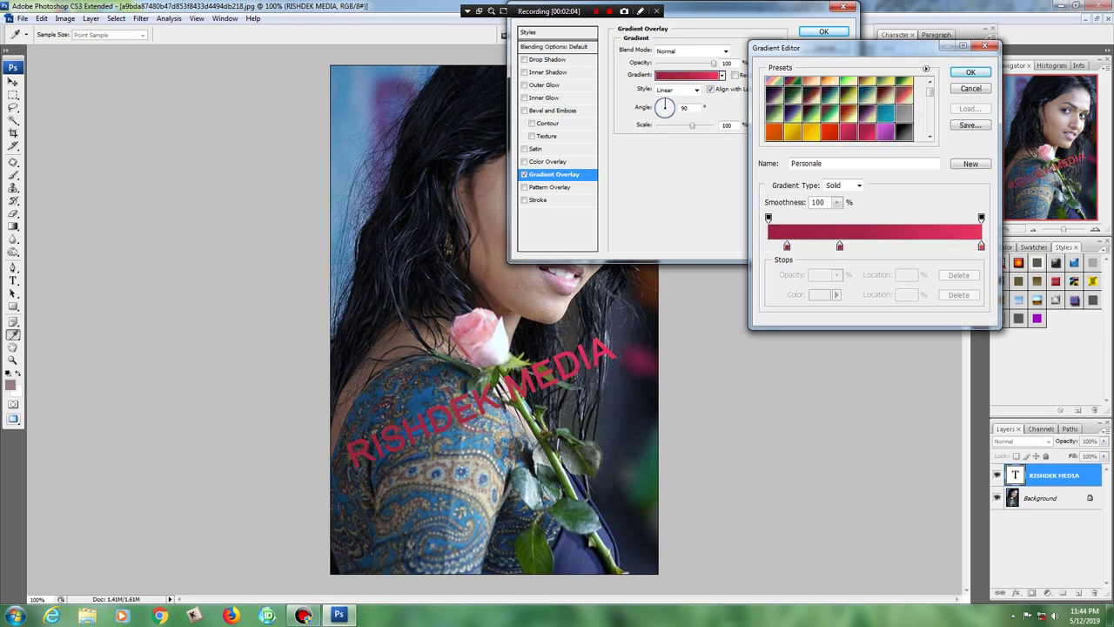
left_click(792, 130)
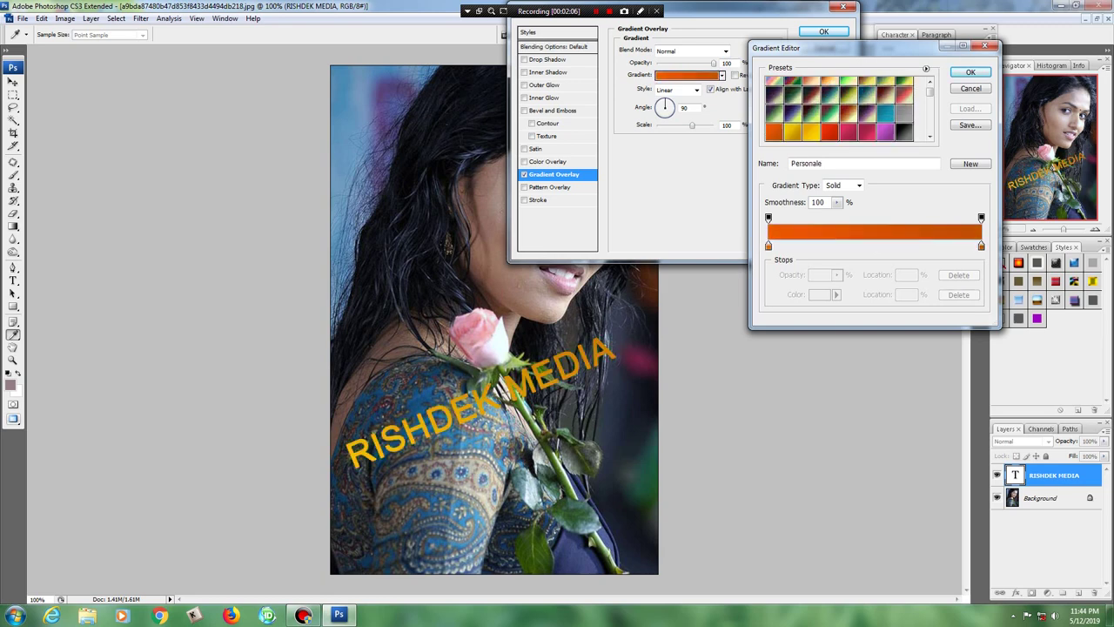
scroll(783, 113, "down", 1)
left_click(829, 122)
left_click(885, 122)
scroll(835, 109, "down", 1)
left_click(867, 122)
left_click(904, 121)
left_click(848, 122)
scroll(835, 109, "down", 1)
left_click(867, 84)
Step: Try White 4 - Gloss, Green 7 - Gloss and Yellow 6 - 3D, ending on Purple - Gloss
left_click(792, 85)
left_click(773, 122)
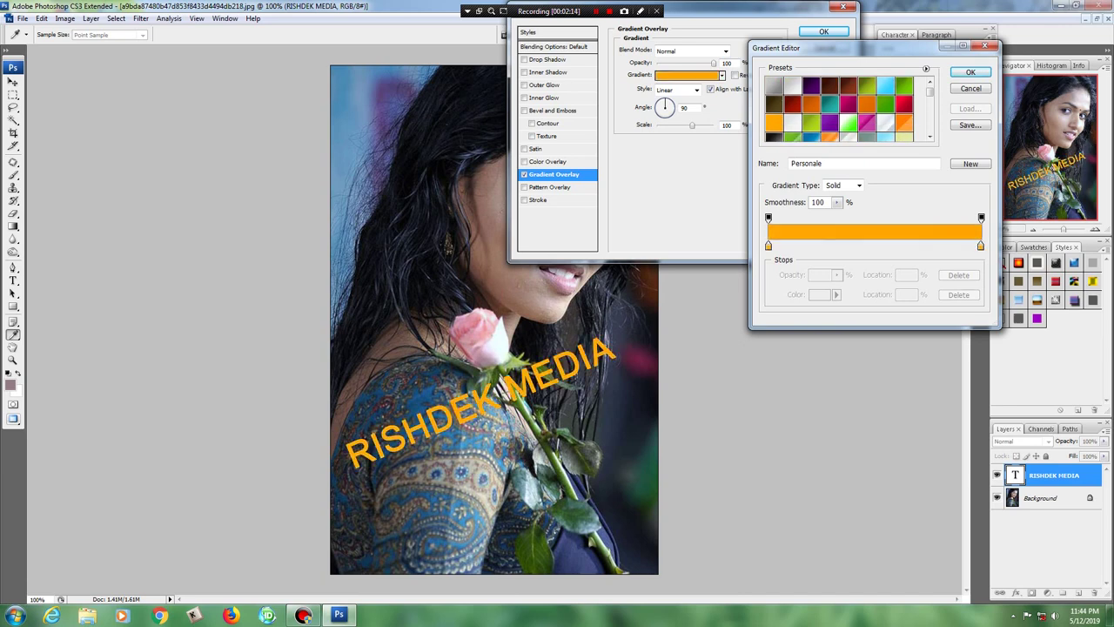
left_click(773, 136)
left_click(810, 137)
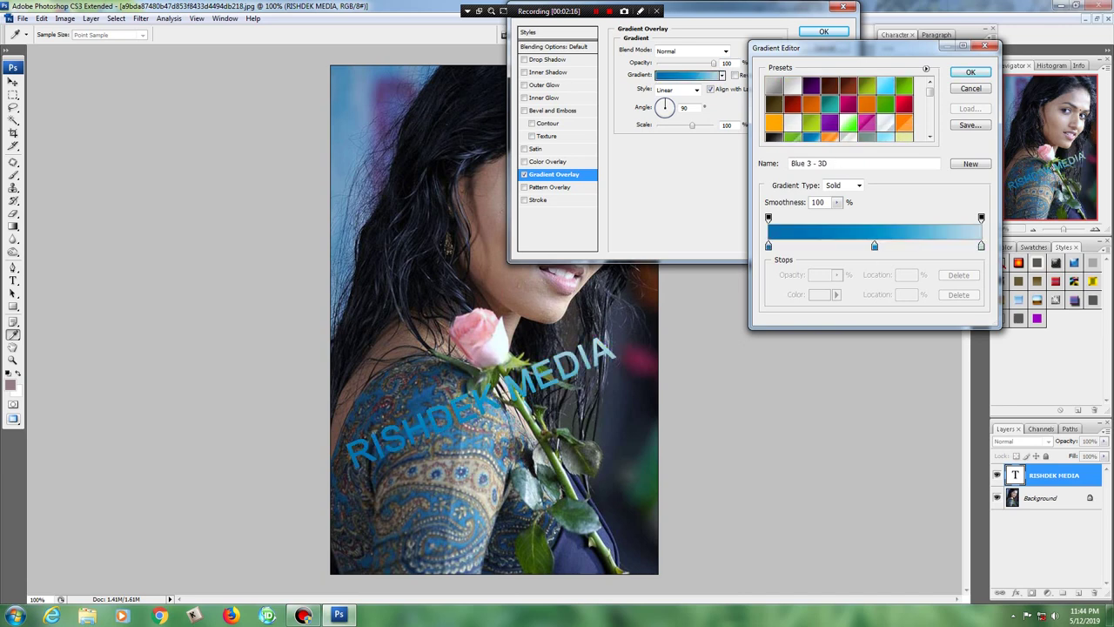
left_click(848, 136)
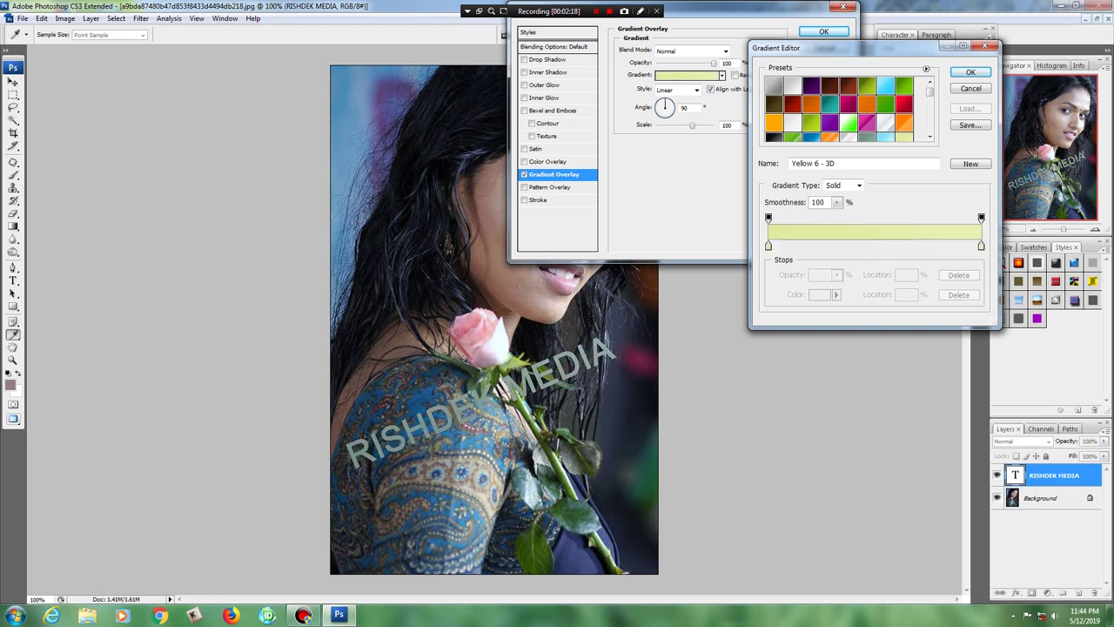
scroll(835, 109, "down", 1)
left_click(792, 113)
left_click(848, 113)
left_click(885, 113)
left_click(774, 131)
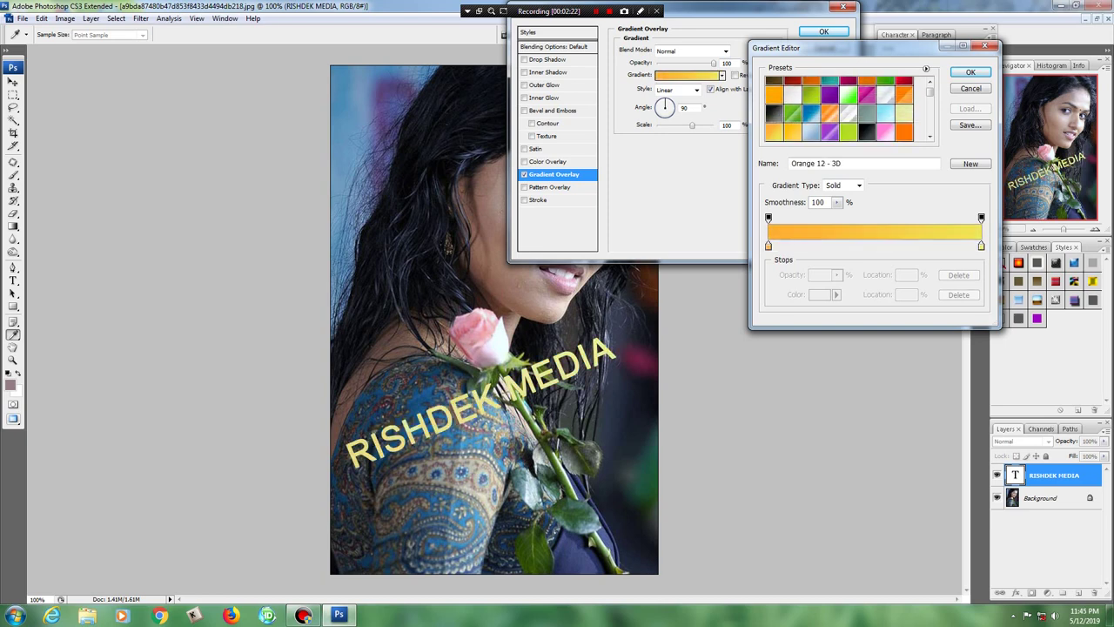
left_click(811, 132)
left_click(848, 132)
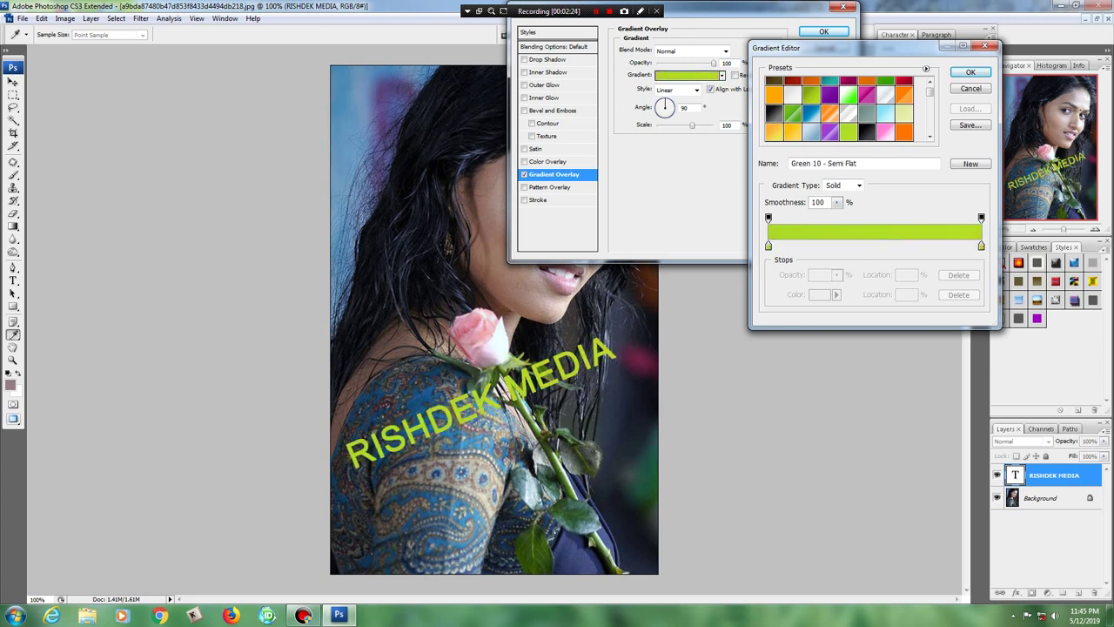
left_click(829, 131)
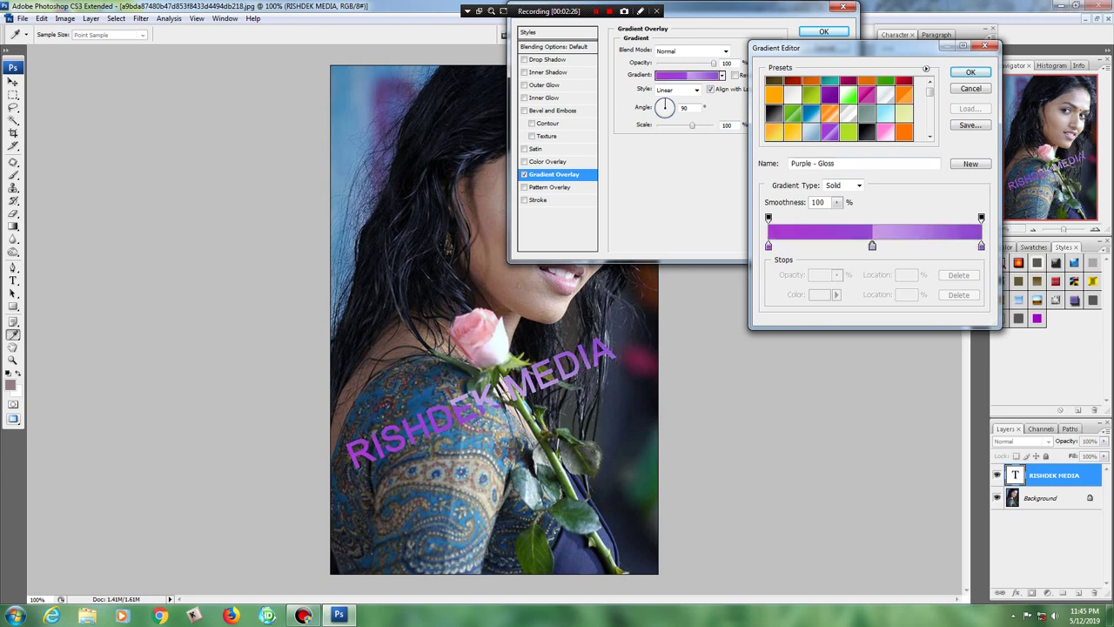
Step: Try Orange 13 - 3D, Blue 21 - 3D and Red 7 - 3D, ending on Orange 4 - 3D
scroll(844, 109, "down", 2)
left_click(774, 102)
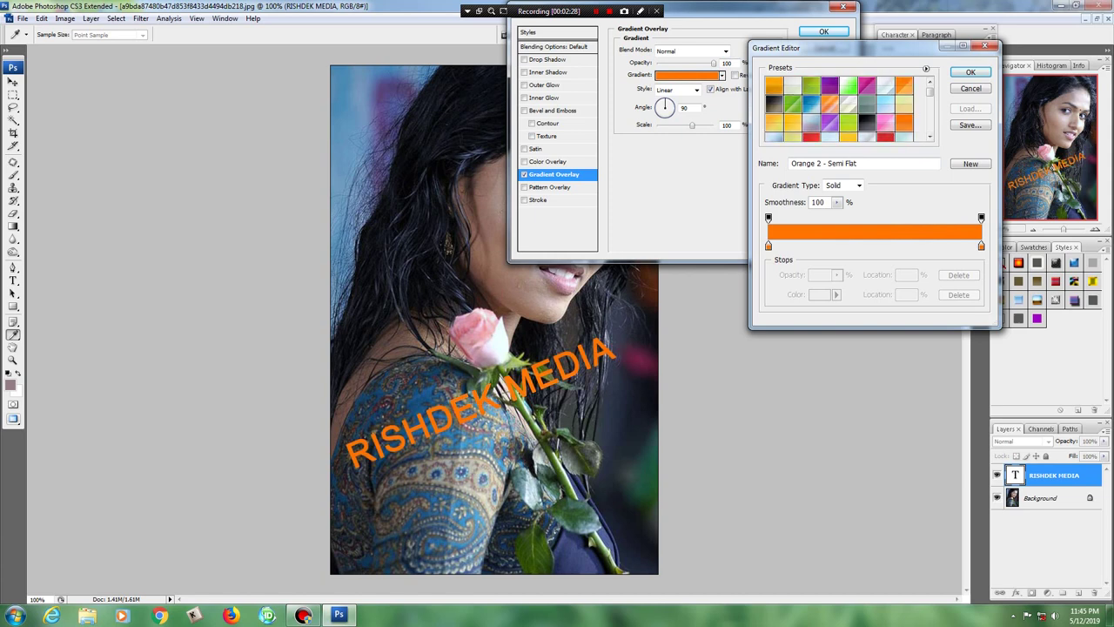
left_click(810, 122)
left_click(847, 122)
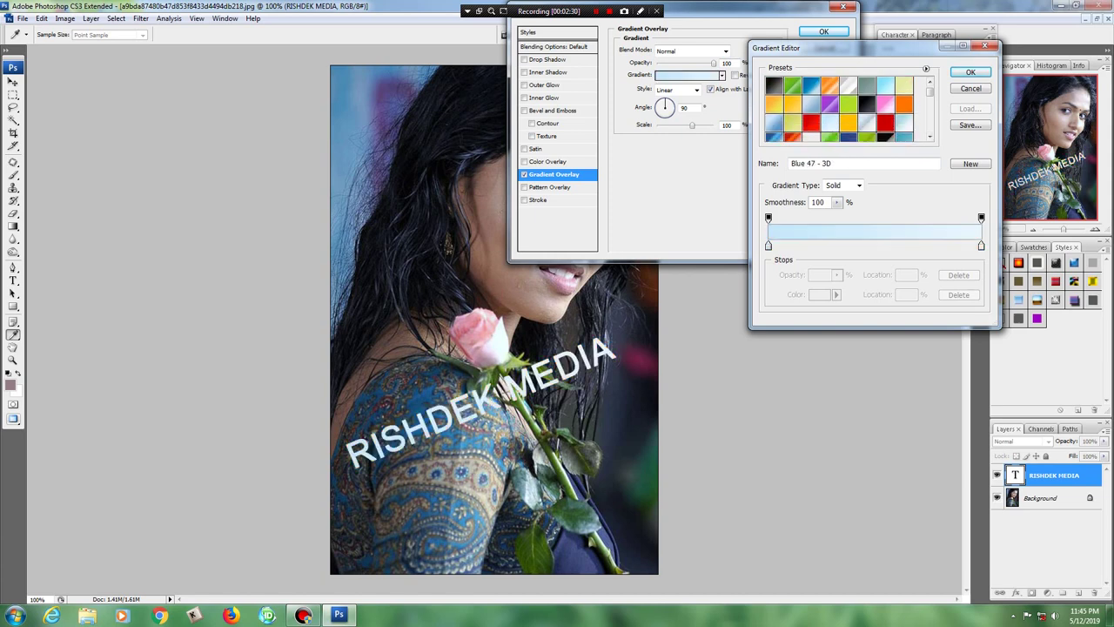
scroll(844, 109, "down", 2)
left_click(792, 131)
left_click(903, 80)
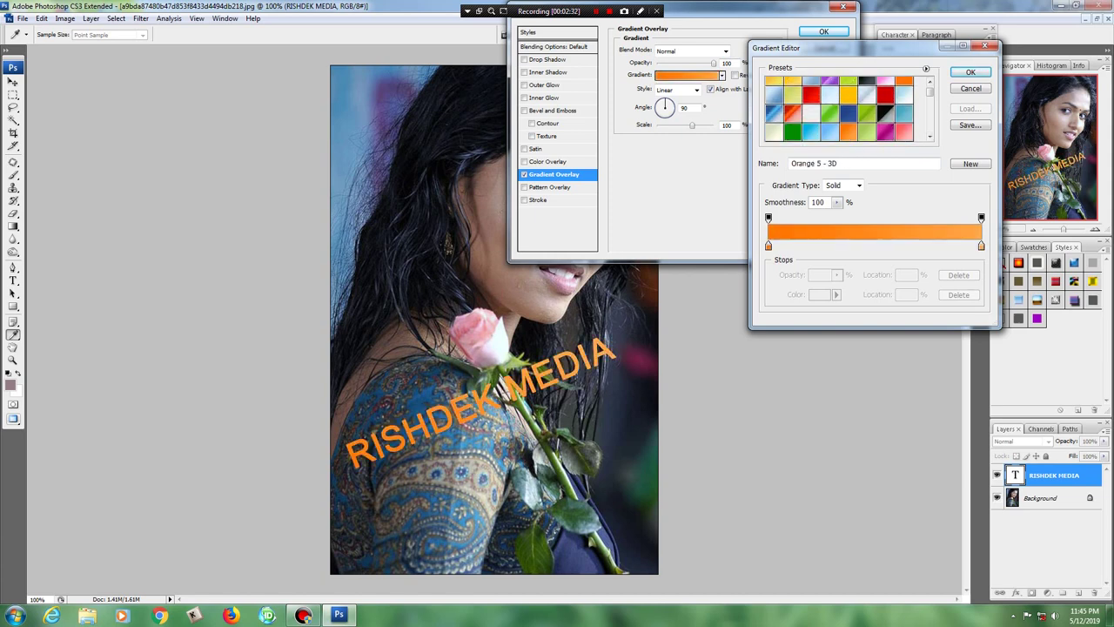
left_click(811, 93)
scroll(845, 108, "down", 2)
left_click(884, 103)
left_click(811, 103)
left_click(904, 121)
left_click(829, 122)
Step: Try the Blue 10 - Gloss, dark blue and Green 9 - Semi Flat gradient presets
left_click(848, 103)
left_click(847, 122)
scroll(847, 122, "down", 1)
left_click(828, 122)
left_click(773, 122)
left_click(847, 121)
scroll(848, 121, "down", 1)
Step: Try pale green and Green 13 - 3D presets, ending on Neon Green - 3D
left_click(811, 112)
left_click(866, 132)
left_click(885, 131)
scroll(905, 132, "down", 1)
scroll(904, 131, "down", 1)
left_click(828, 83)
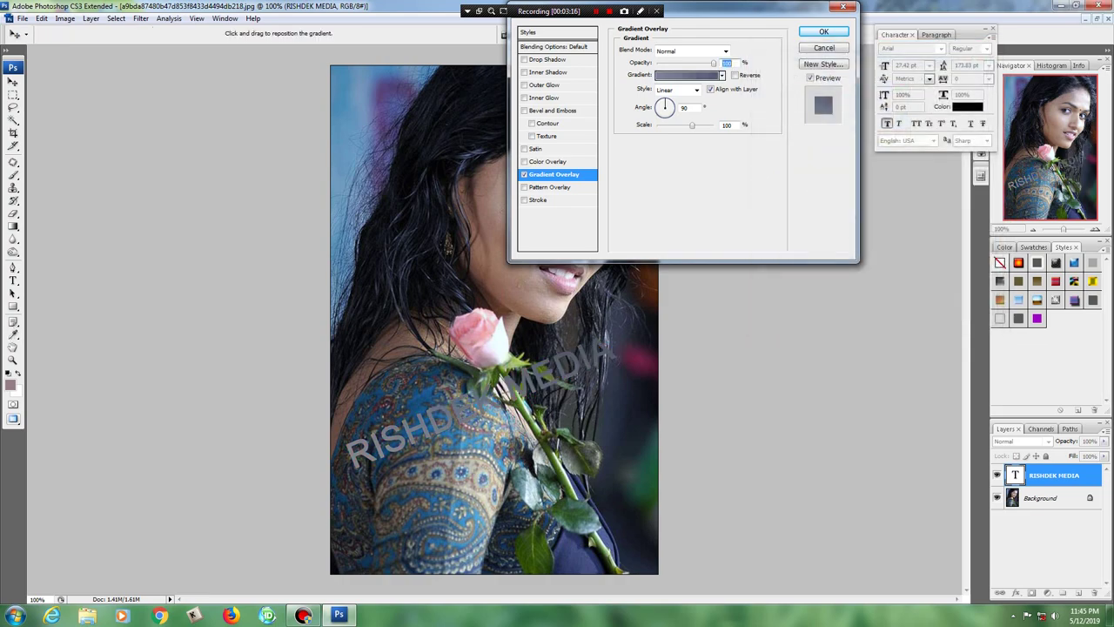
Step: Add a white outline stroke effect to the RISHDEK MEDIA text
left_click(524, 199)
left_click(647, 124)
left_click(474, 114)
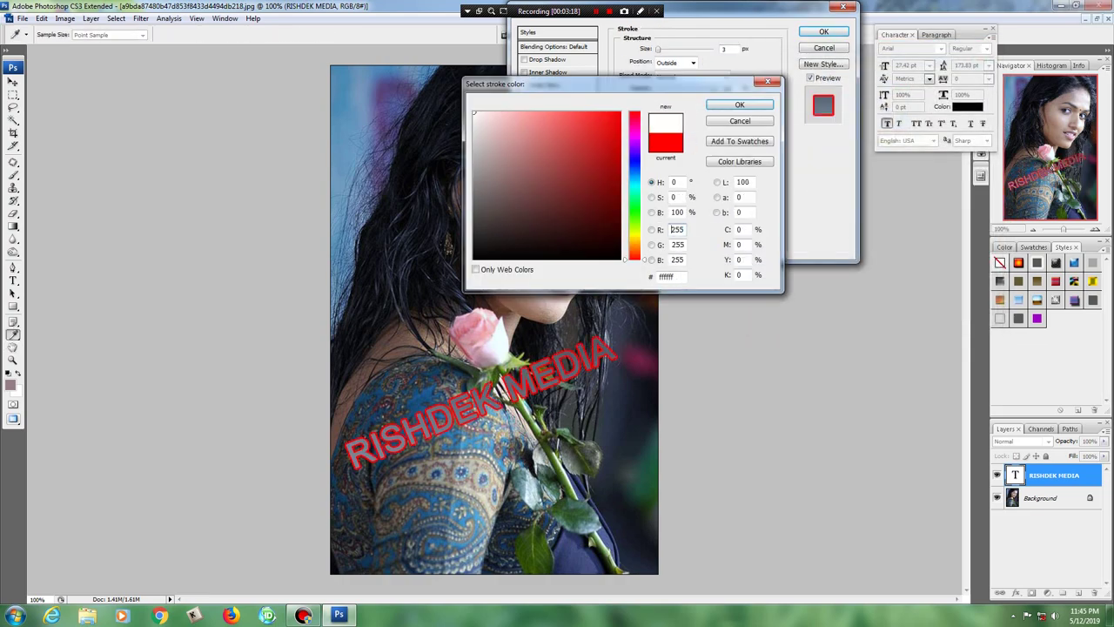
left_click(739, 105)
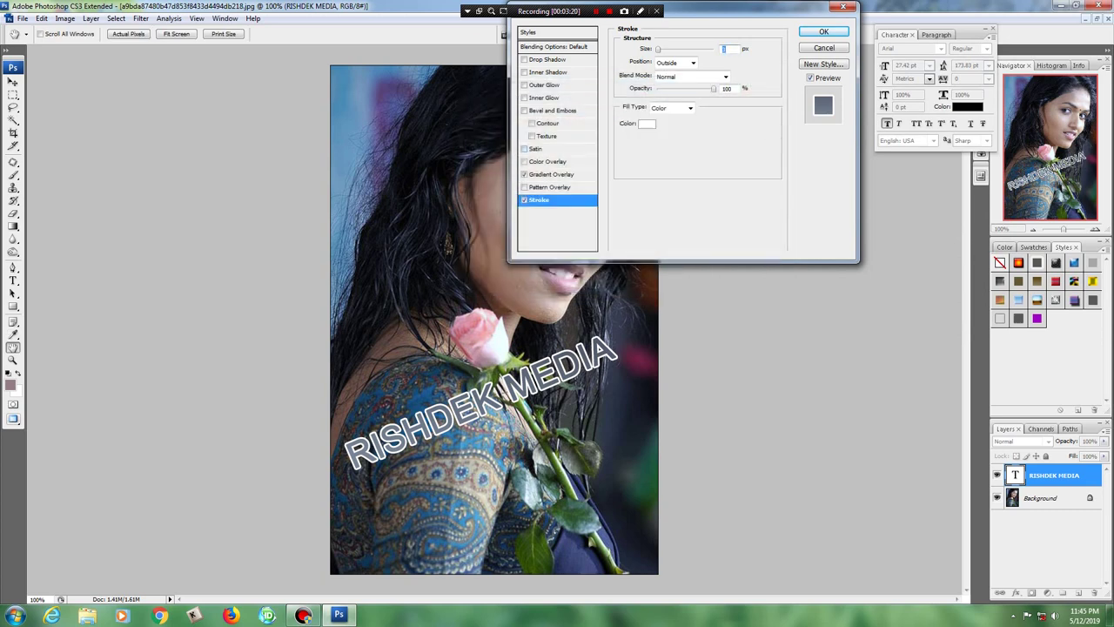
Step: Change the text's gradient overlay to the orange-yellow preset
left_click(554, 174)
left_click(721, 75)
left_click(706, 106)
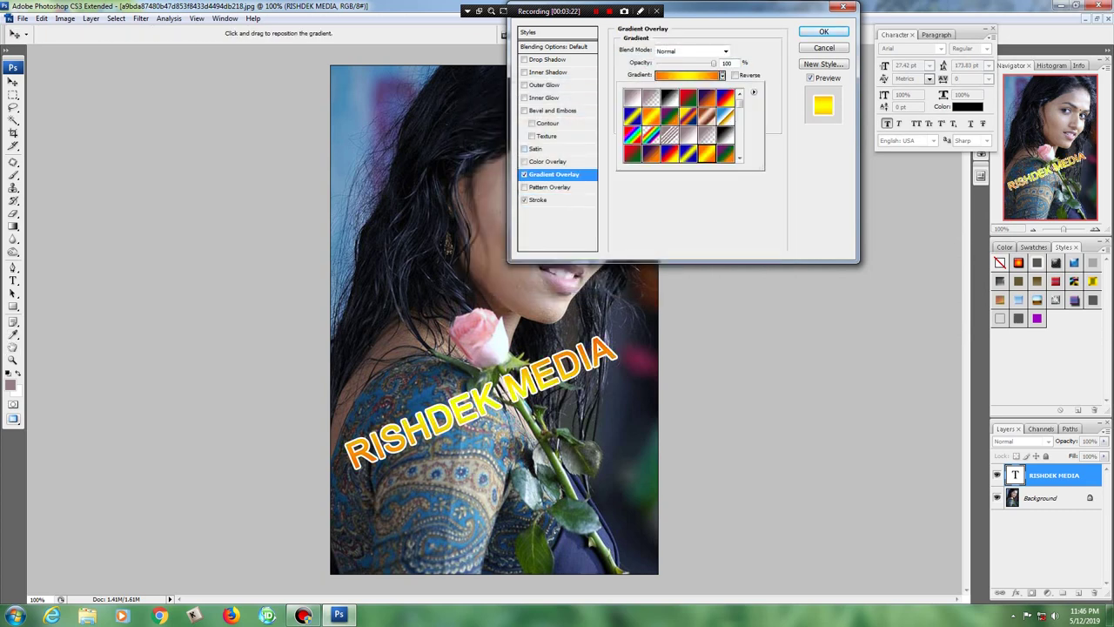
Step: Try gold, silver, blue, purple and copper gradient overlay presets on the text
scroll(679, 126, "down", 3)
left_click(725, 130)
left_click(689, 112)
left_click(688, 150)
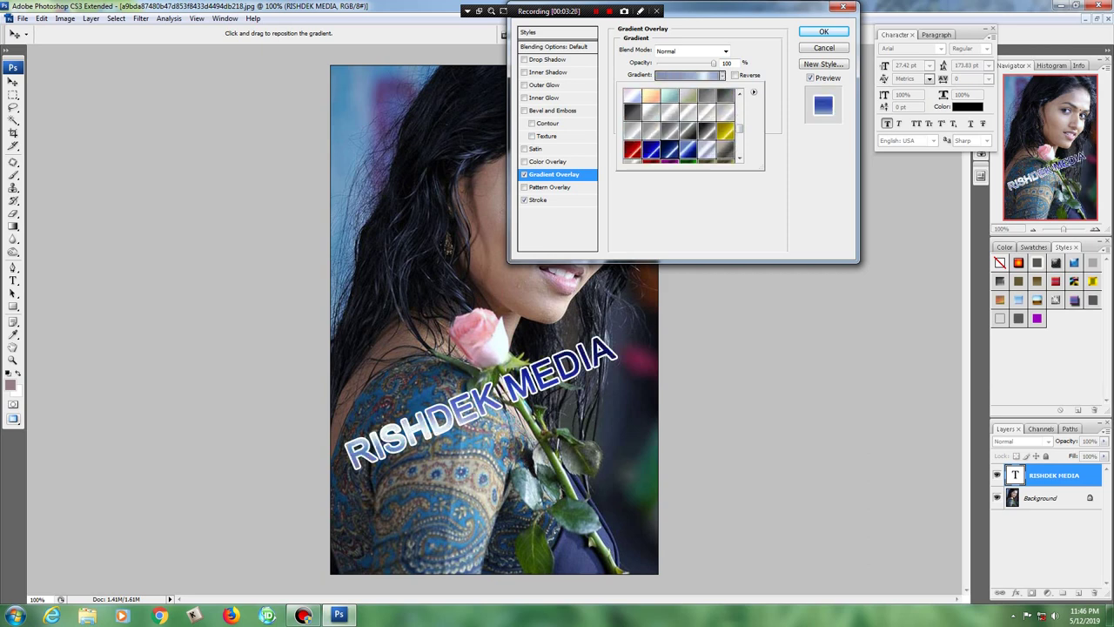
left_click(651, 149)
scroll(679, 131, "down", 2)
scroll(679, 126, "down", 2)
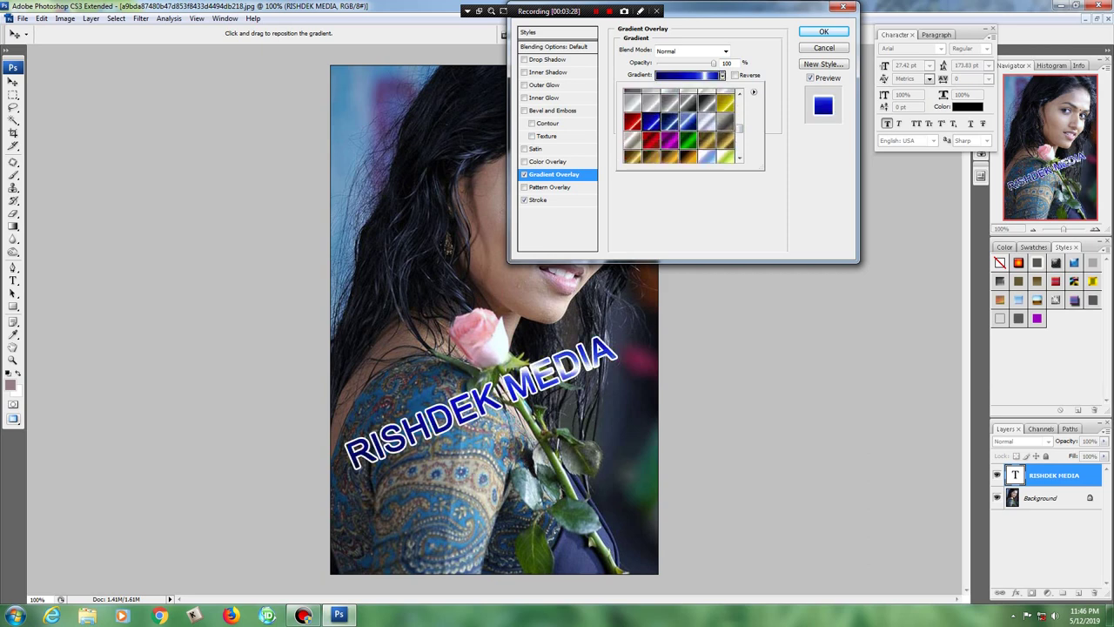
left_click(688, 131)
scroll(679, 126, "down", 1)
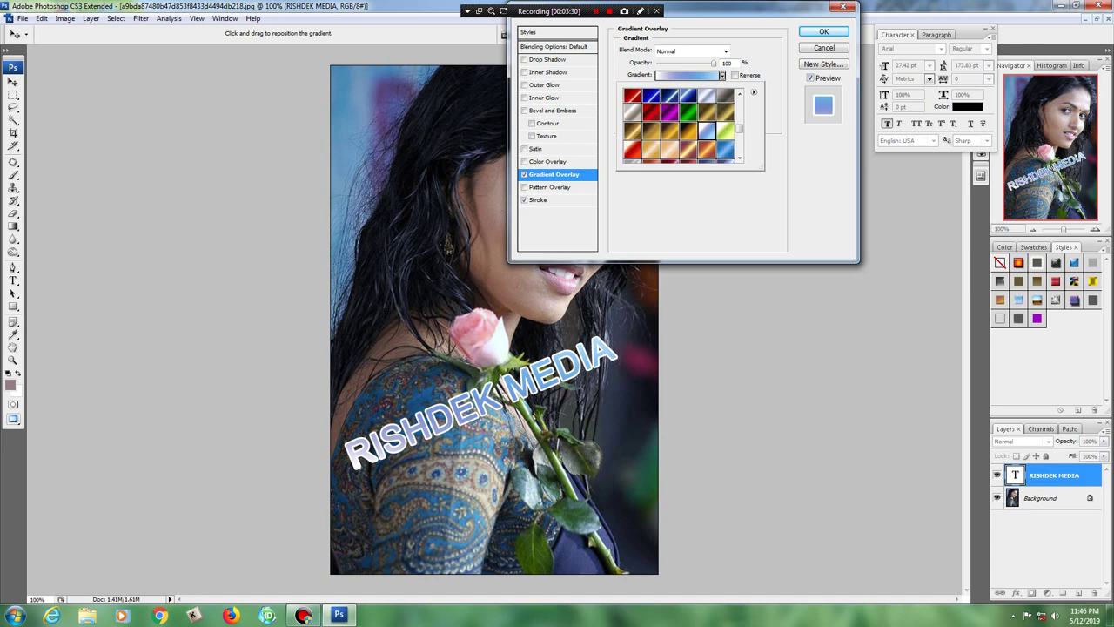
left_click(687, 149)
scroll(679, 126, "down", 2)
left_click(632, 150)
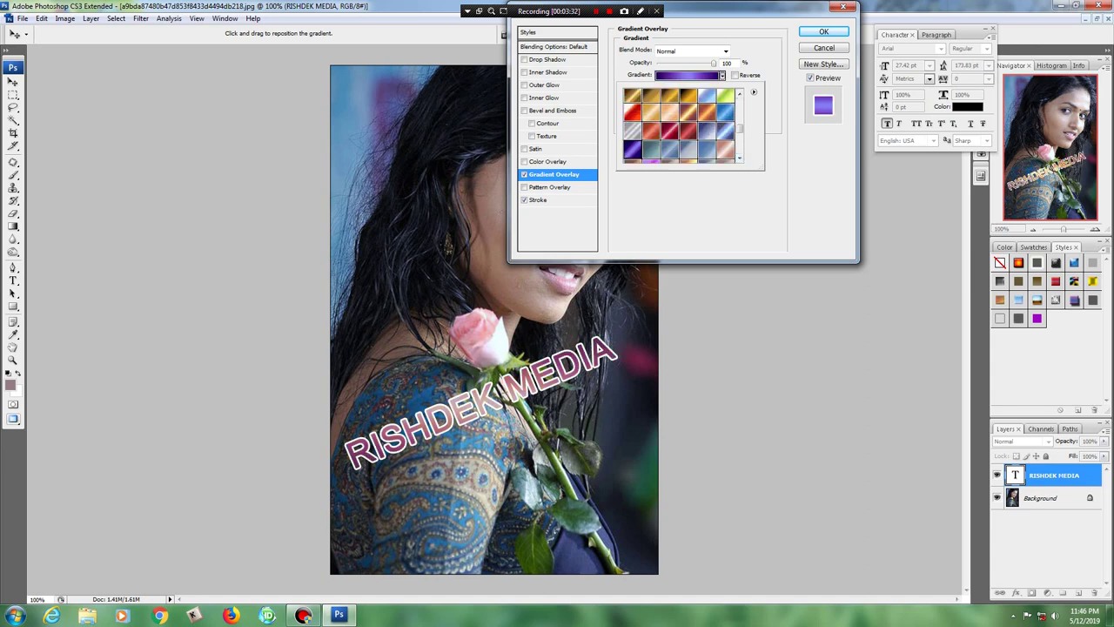
left_click(688, 150)
scroll(679, 126, "down", 1)
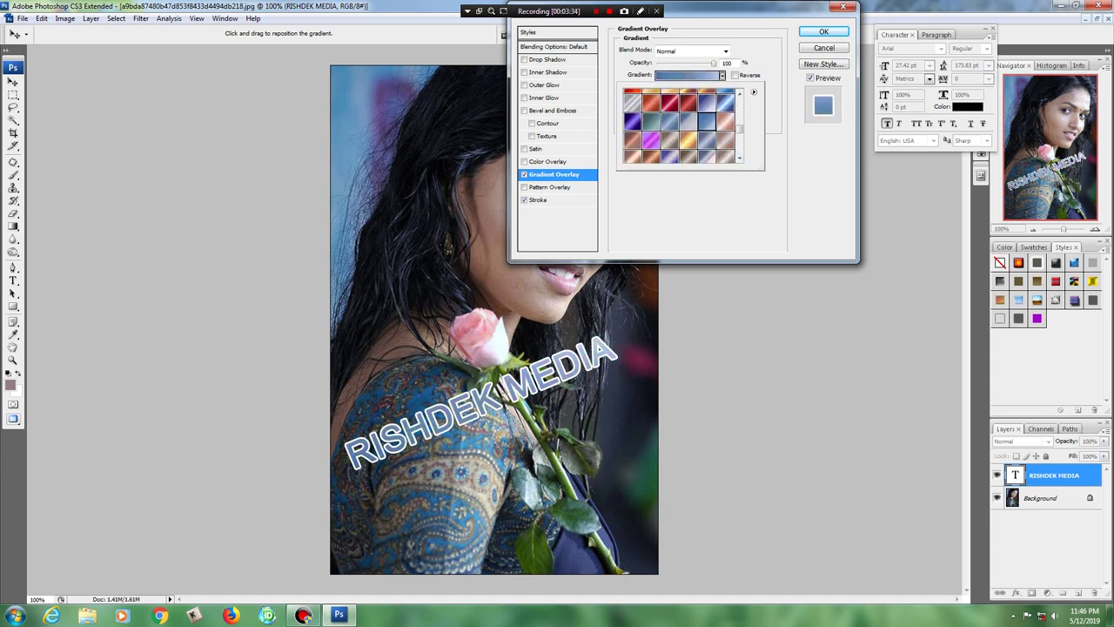
left_click(650, 141)
scroll(679, 126, "down", 1)
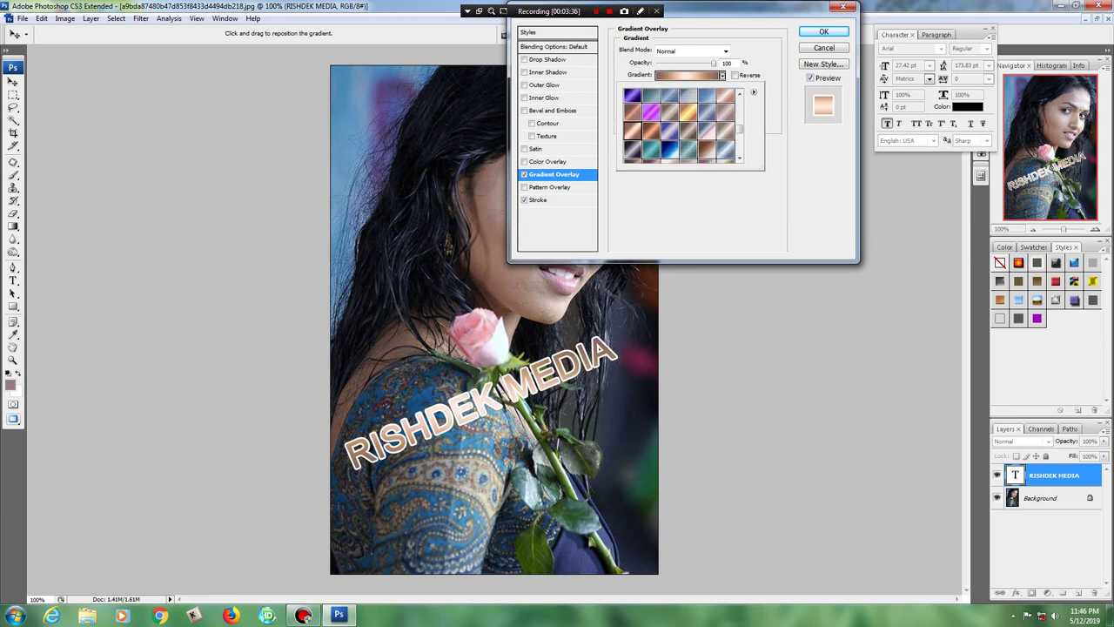
Step: Try red, green, teal, olive and cream presets, settling on a pink gradient overlay
left_click(669, 150)
scroll(679, 127, "down", 1)
left_click(706, 150)
left_click(651, 150)
left_click(668, 150)
left_click(632, 150)
scroll(679, 126, "down", 1)
left_click(688, 140)
left_click(726, 156)
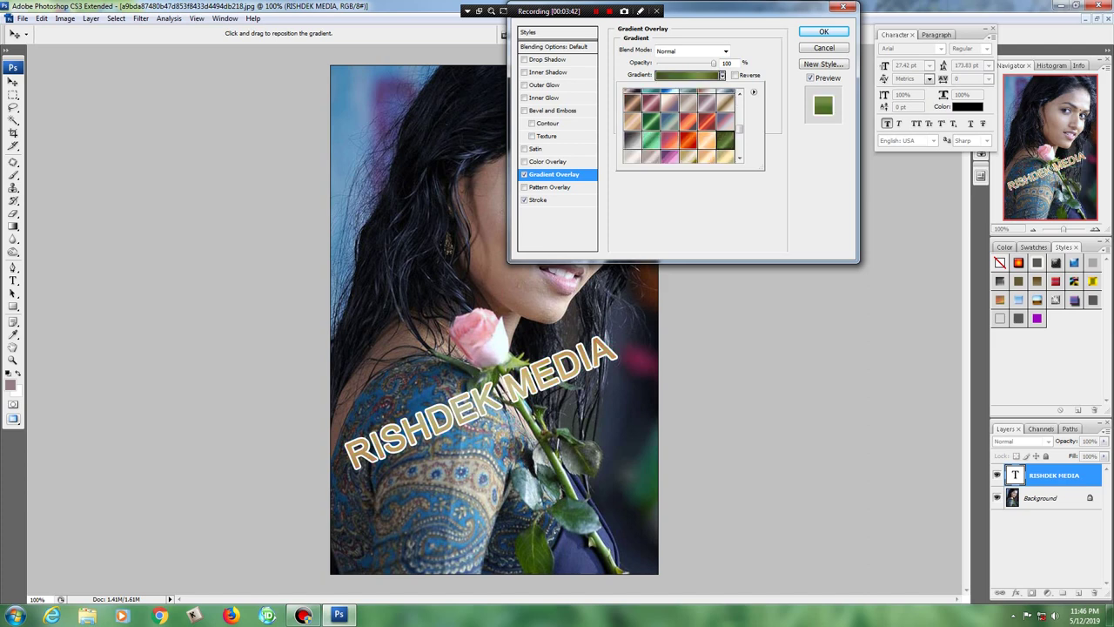
left_click(706, 157)
left_click(669, 156)
scroll(679, 127, "down", 1)
left_click(668, 131)
left_click(706, 130)
left_click(706, 149)
scroll(706, 130, "down", 1)
scroll(706, 131, "down", 1)
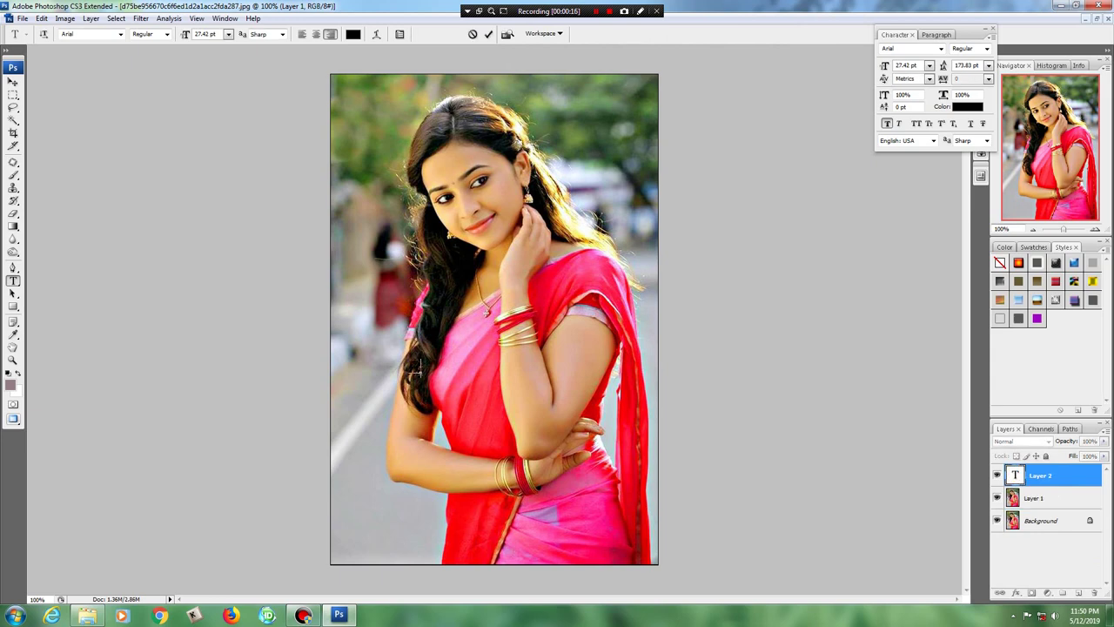
Step: Finish typing 'RISHDEK MEDIA' and move the text down onto the woman's forearm
type("HDEK MED")
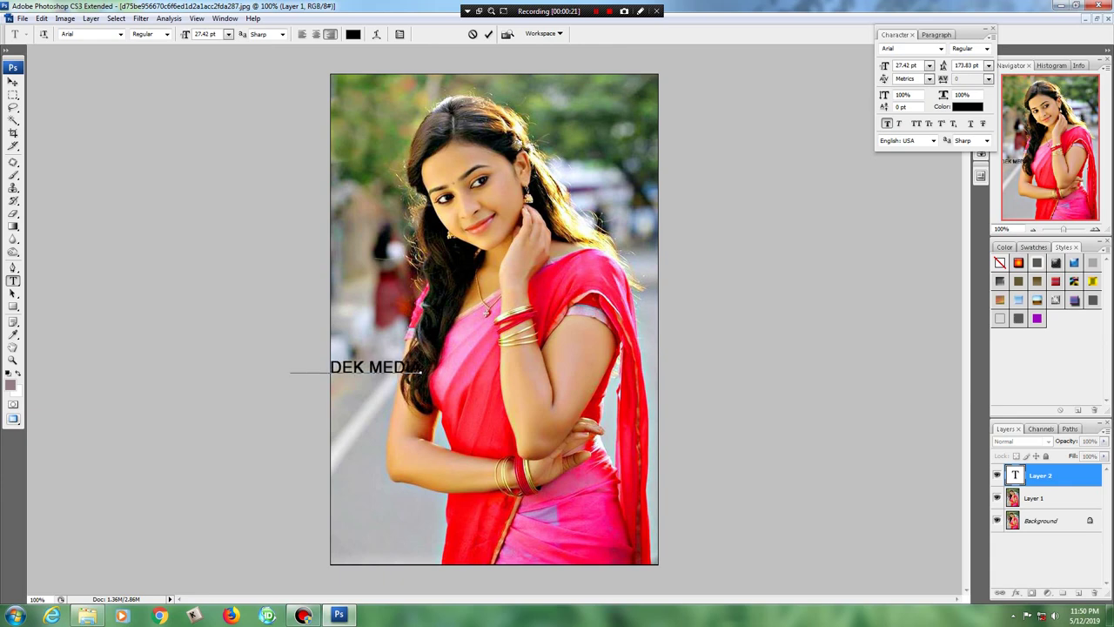
left_click(13, 81)
right_click(367, 362)
left_click(423, 368)
left_click_drag(423, 368, 504, 444)
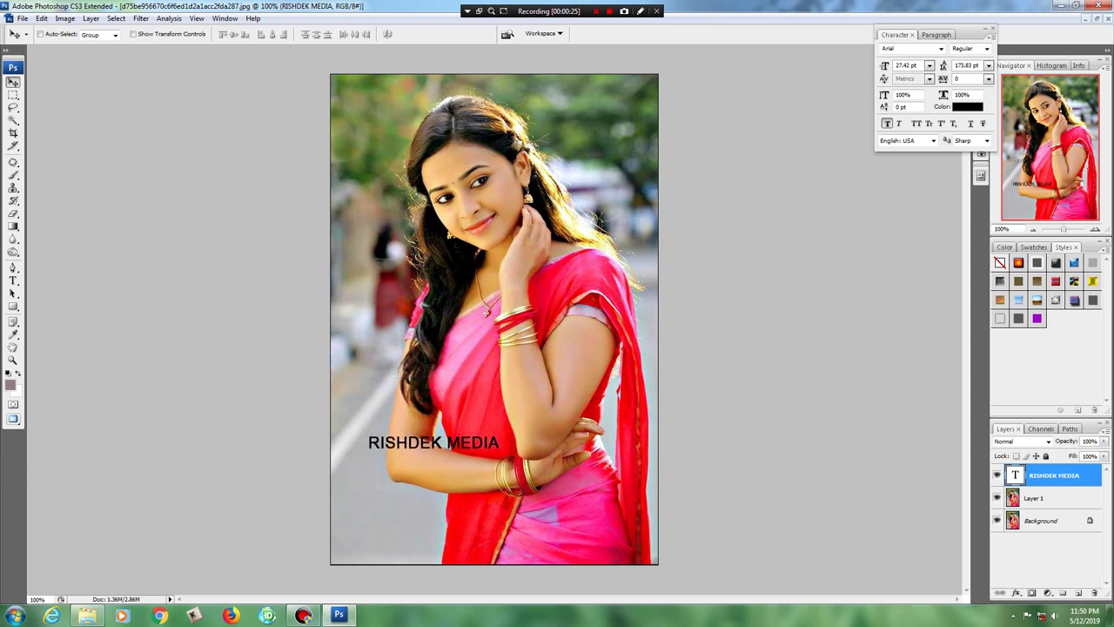
left_click(1015, 593)
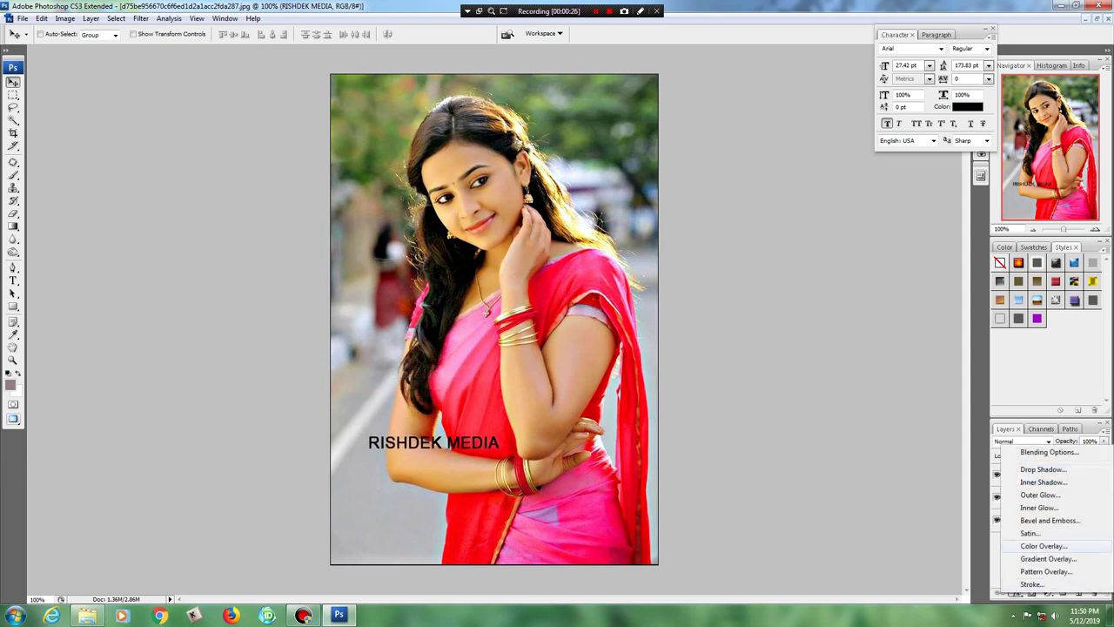
Step: Add a Gradient Overlay and a white Stroke to the RISHDEK MEDIA text
left_click(1048, 558)
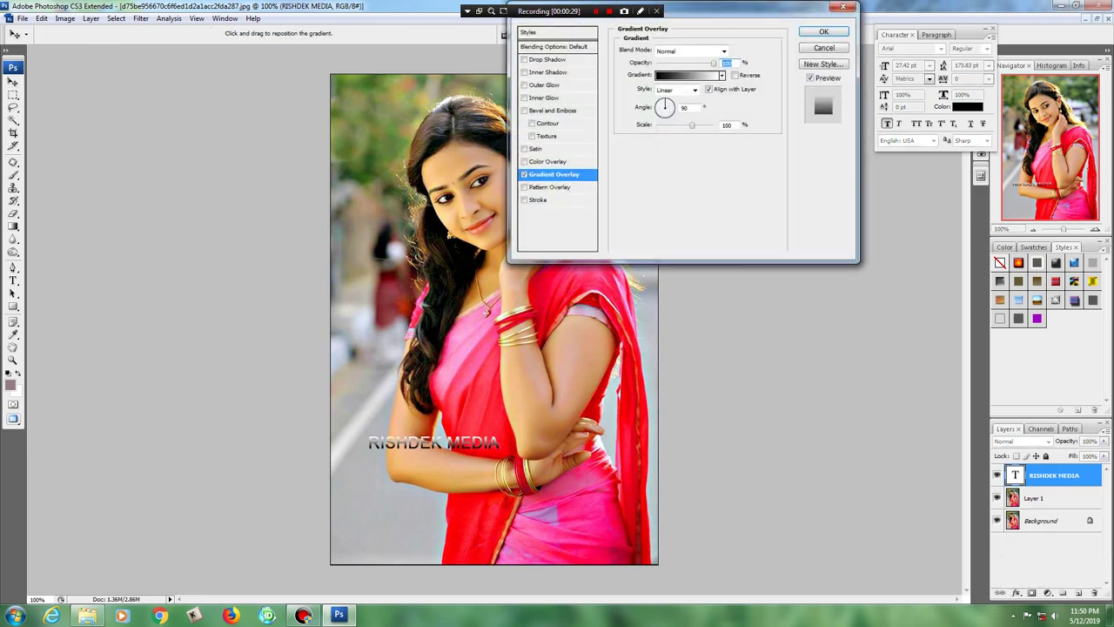
left_click(647, 123)
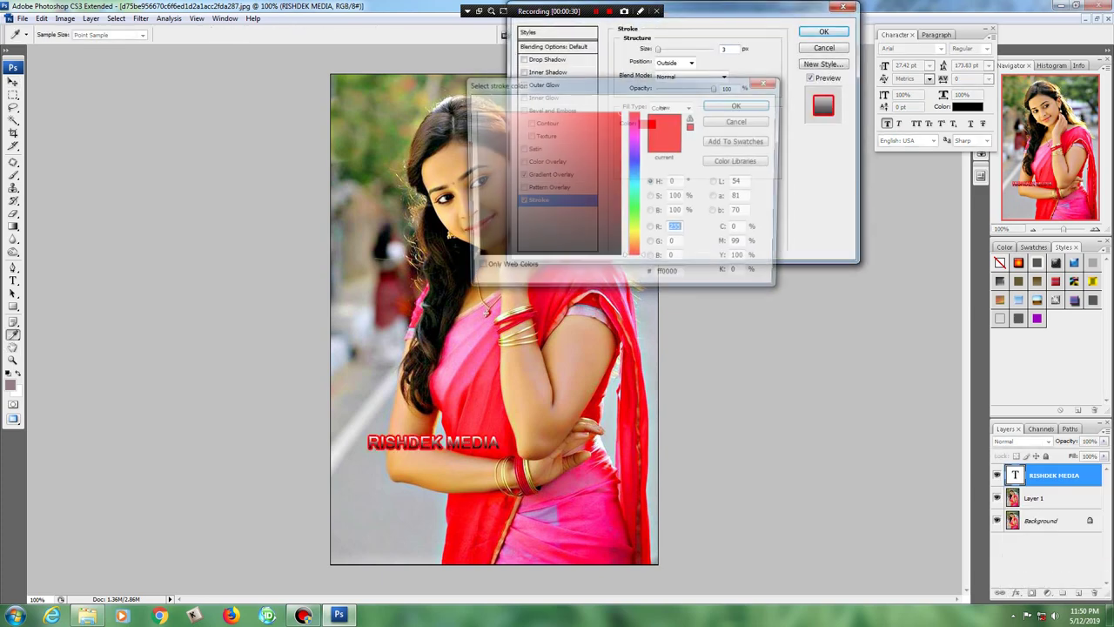
left_click(474, 114)
key("Return")
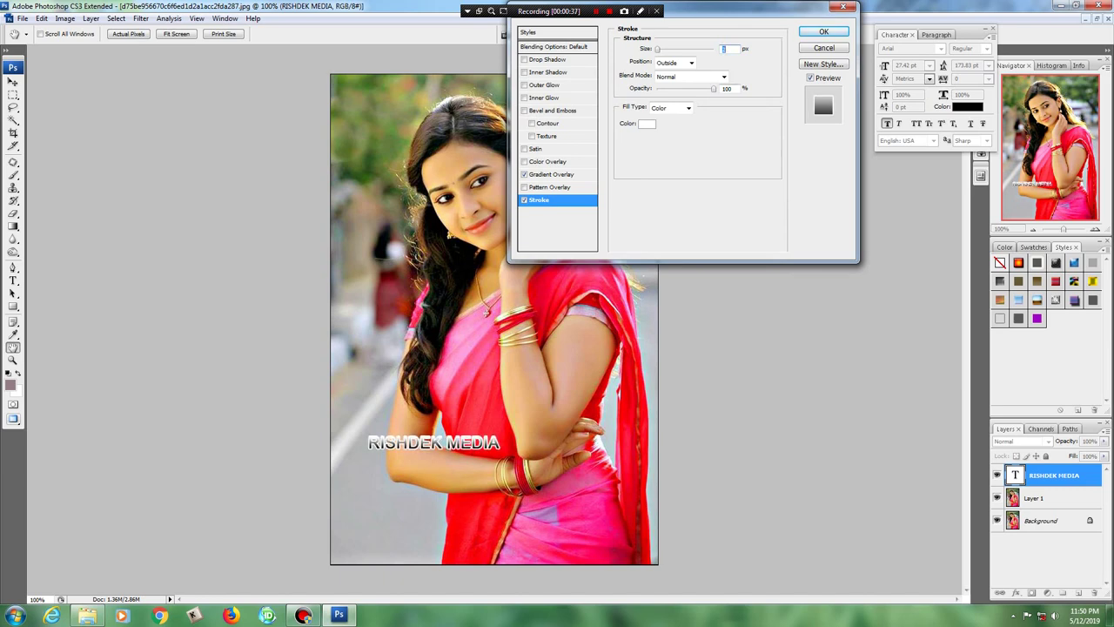
left_click(554, 174)
left_click(688, 75)
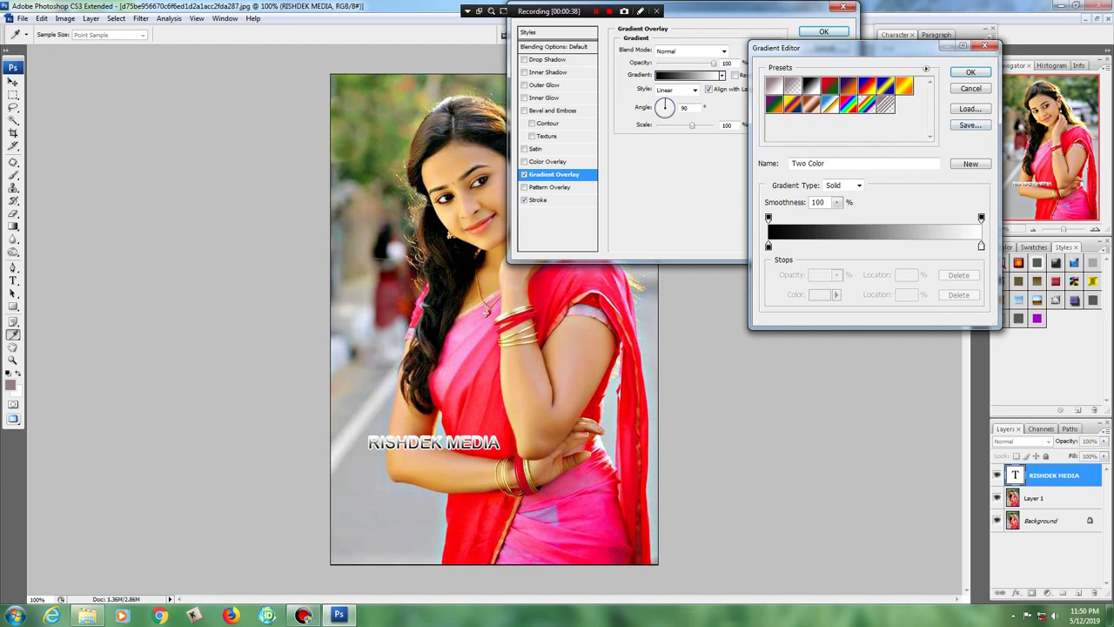
left_click(971, 108)
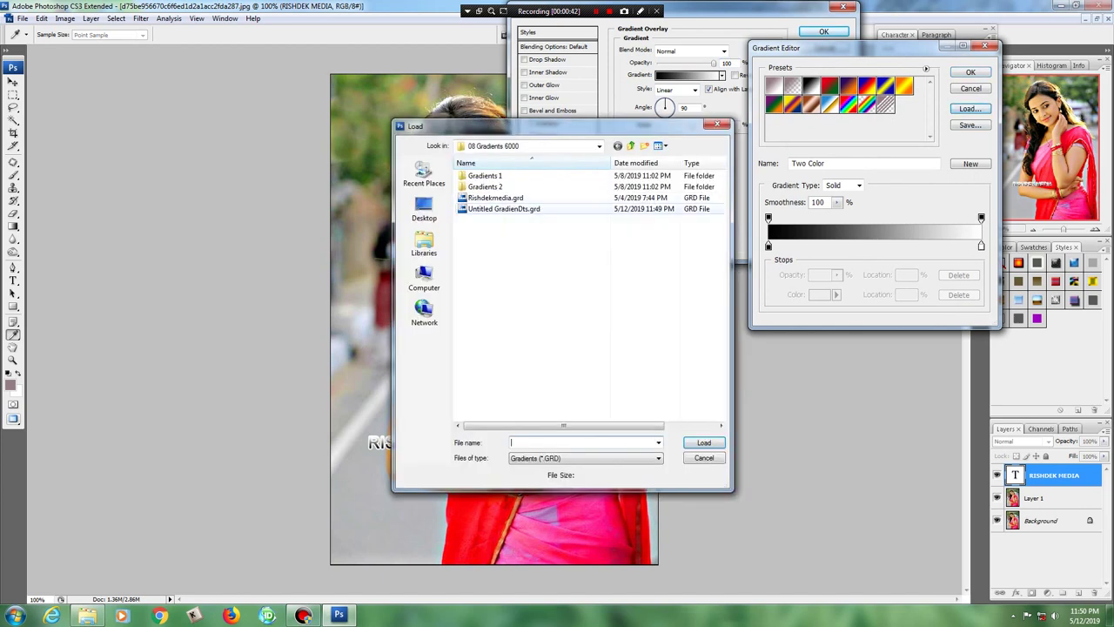
left_click(495, 198)
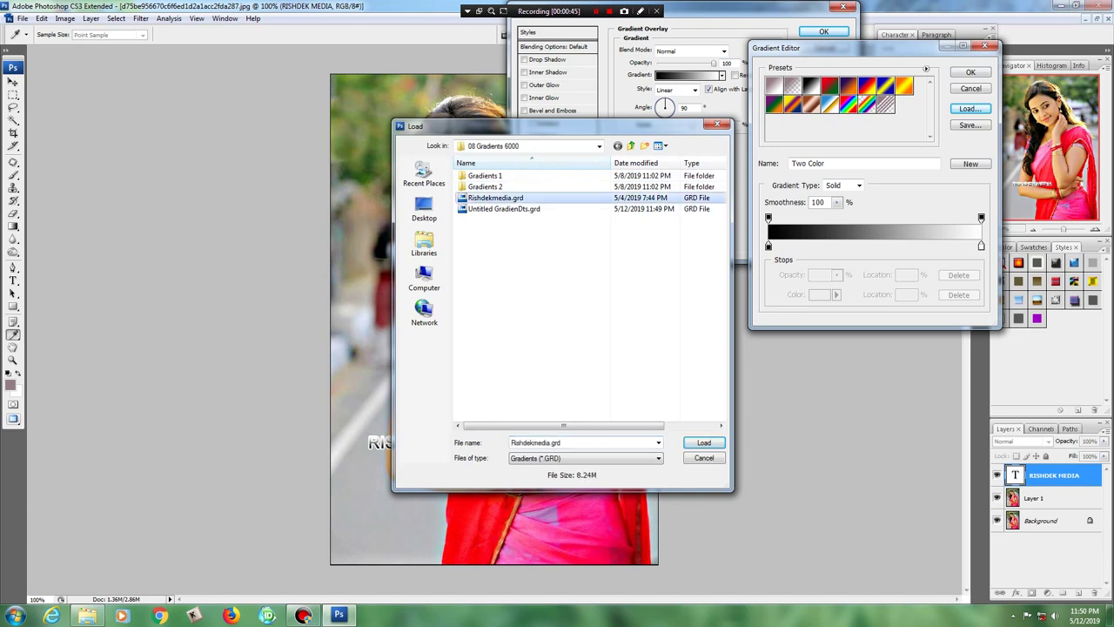
key("Return")
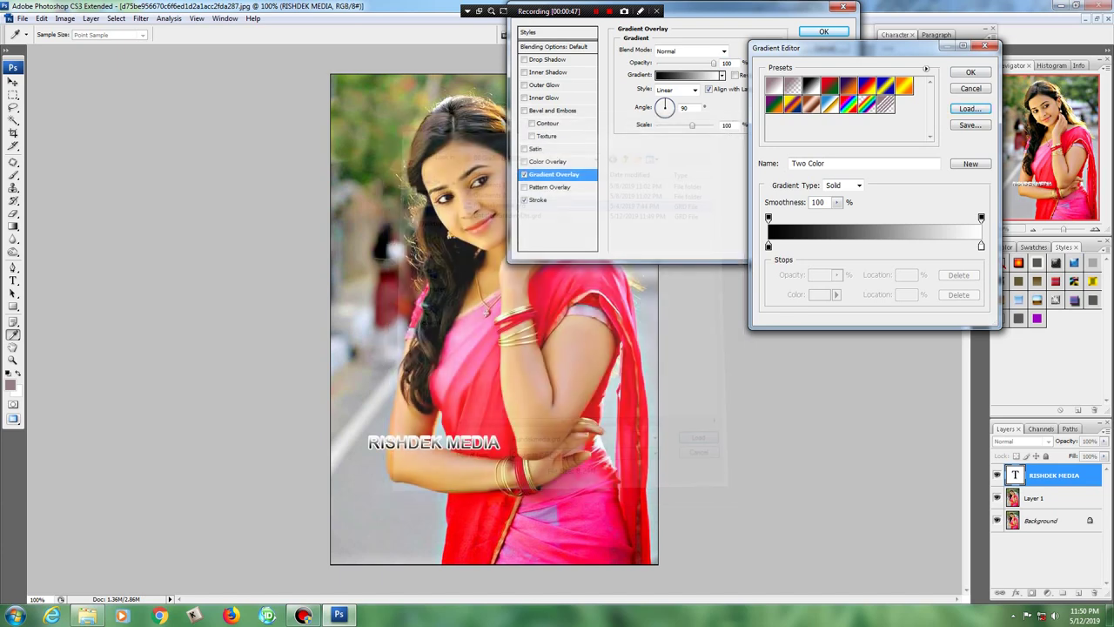
key("Return")
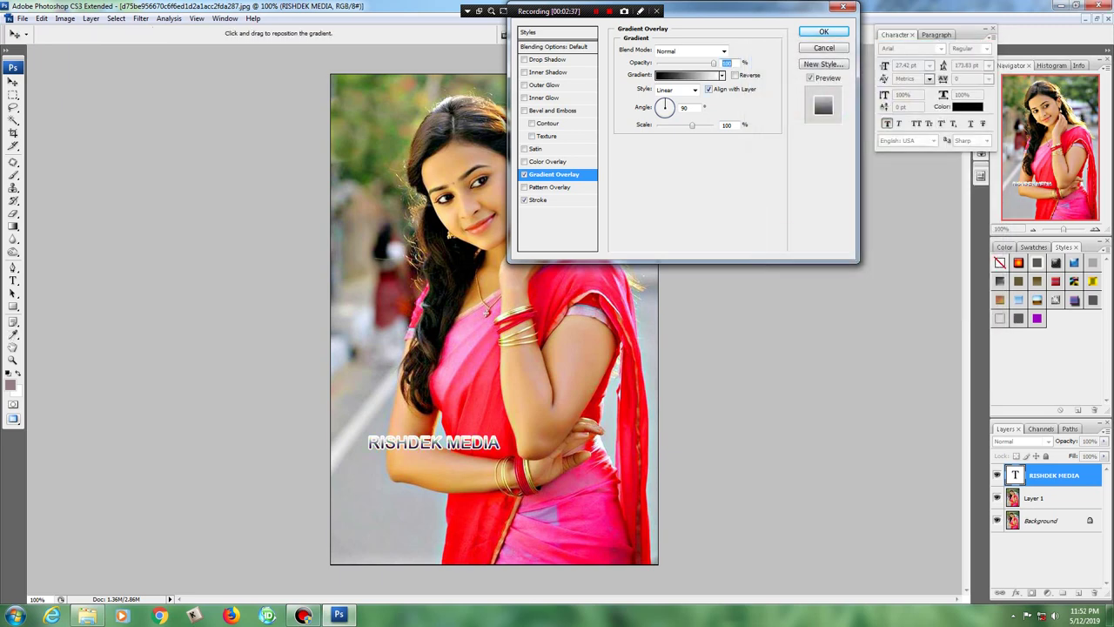
Step: Browse the Gradient Editor presets, trying a tan gradient and others on the text
left_click(688, 75)
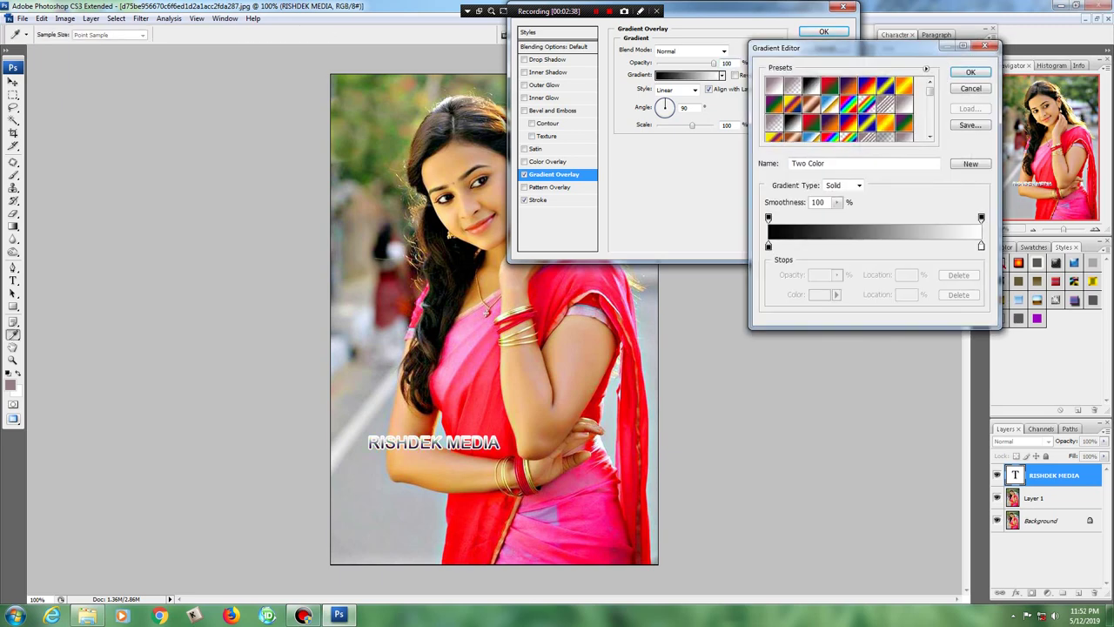
scroll(839, 110, "down", 2)
scroll(839, 110, "down", 2)
scroll(839, 110, "down", 2)
scroll(839, 110, "down", 2)
left_click(792, 87)
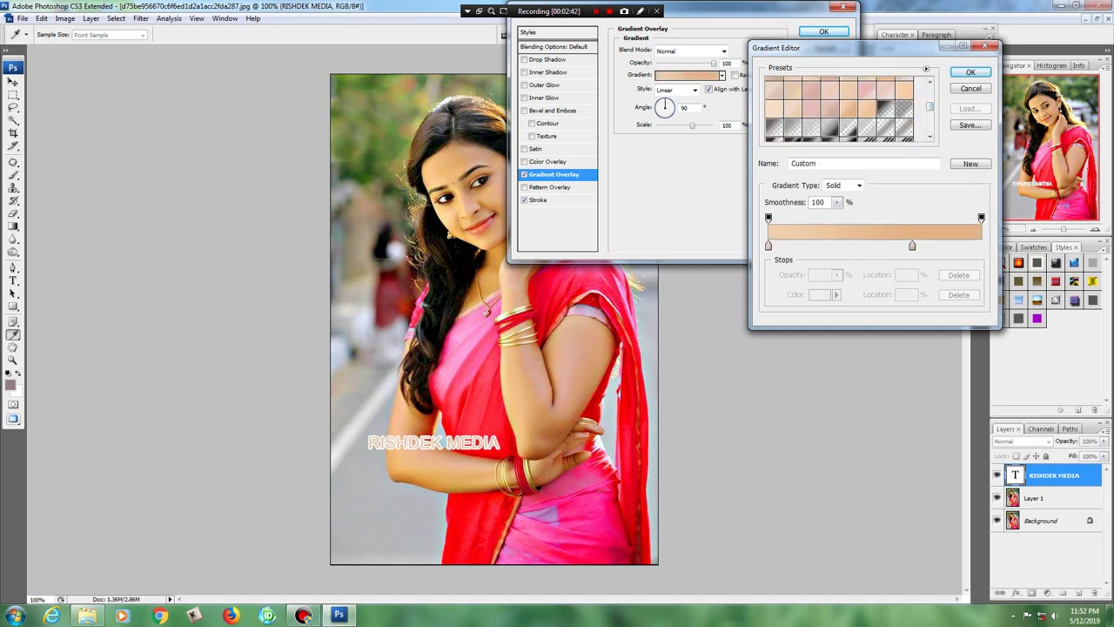
scroll(839, 109, "down", 2)
left_click(830, 100)
left_click(886, 100)
Step: After B to Trans B, apply the Blue/Red noise gradient and confirm the layer style
left_click(830, 119)
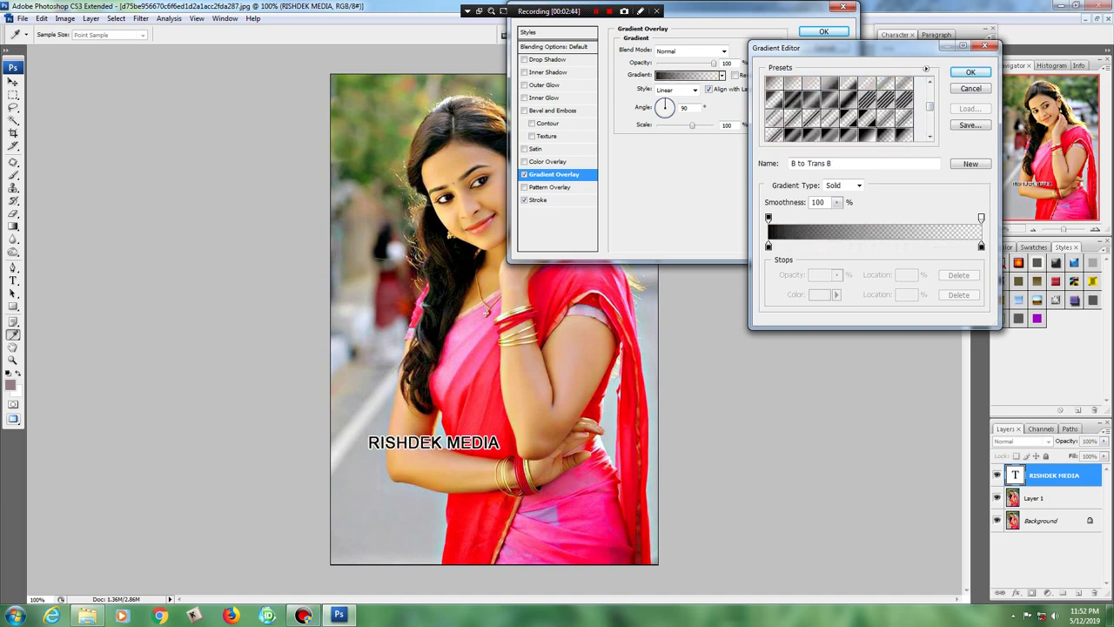
scroll(839, 110, "down", 2)
left_click(905, 119)
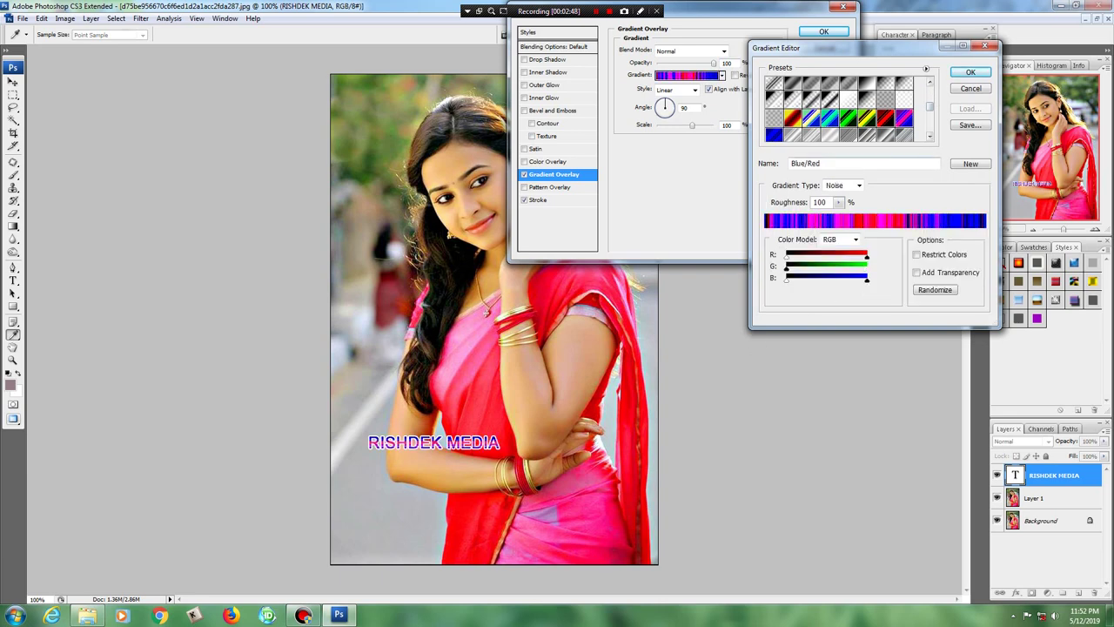
left_click(970, 72)
left_click(823, 32)
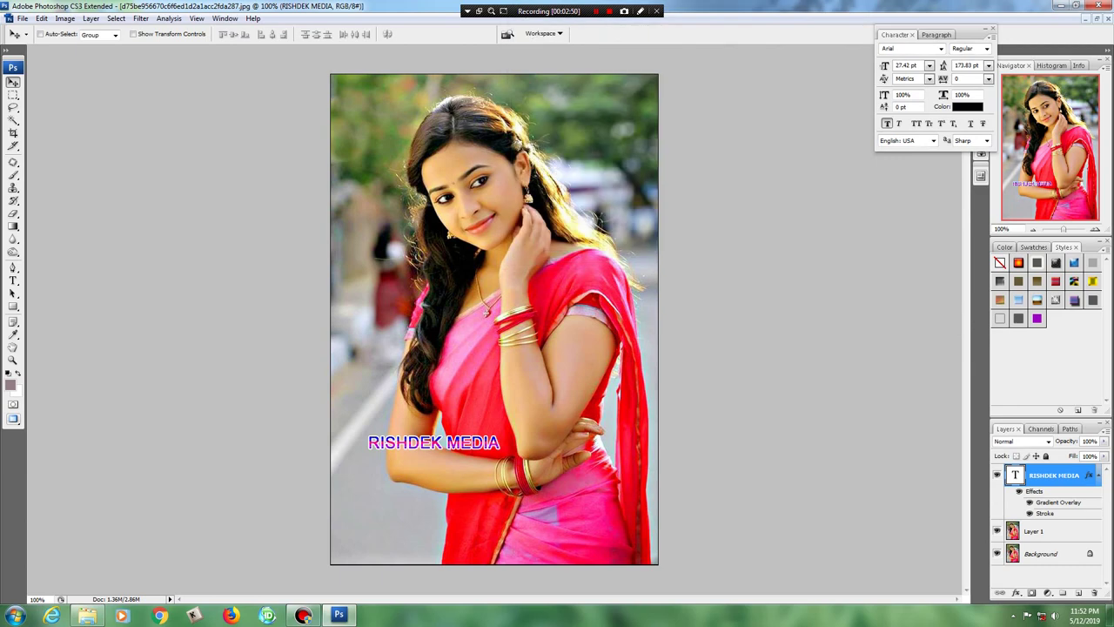
Step: Enlarge the RISHDEK MEDIA text with Free Transform so it stretches wider across her forearm
right_click(435, 435)
key("Escape")
key("super")
key("Escape")
key("ctrl+t")
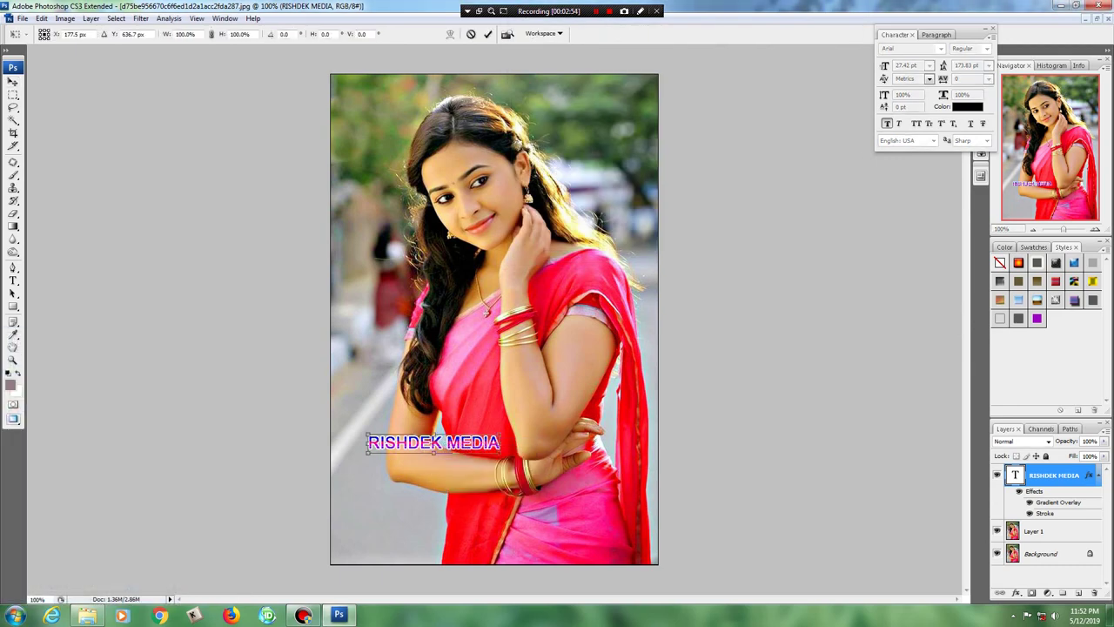
left_click_drag(500, 434, 581, 422)
key("Return")
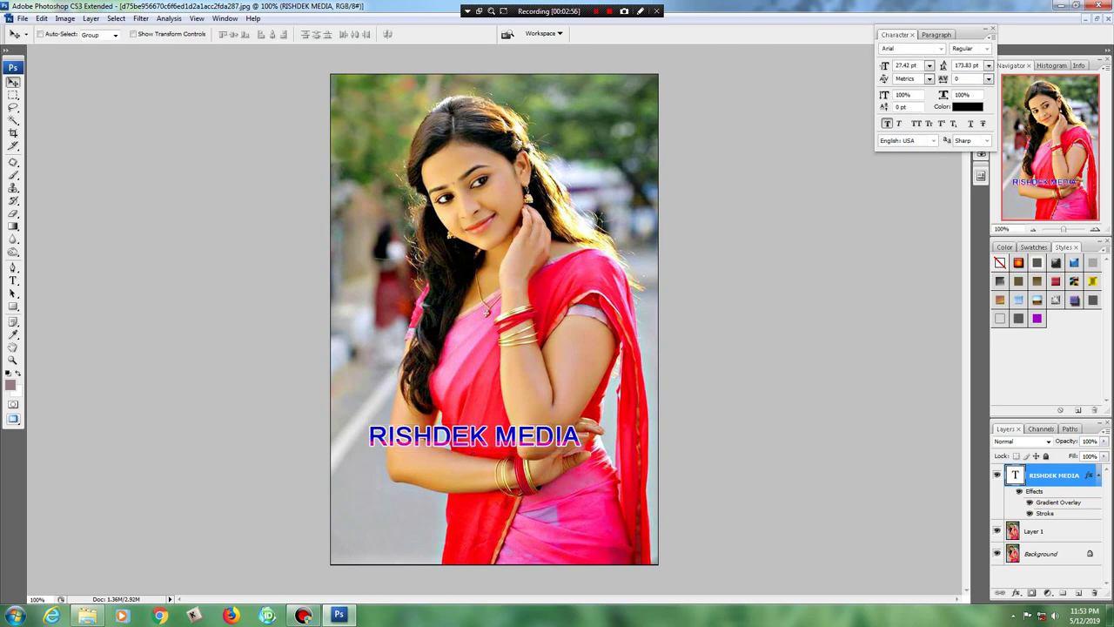
left_click(1017, 592)
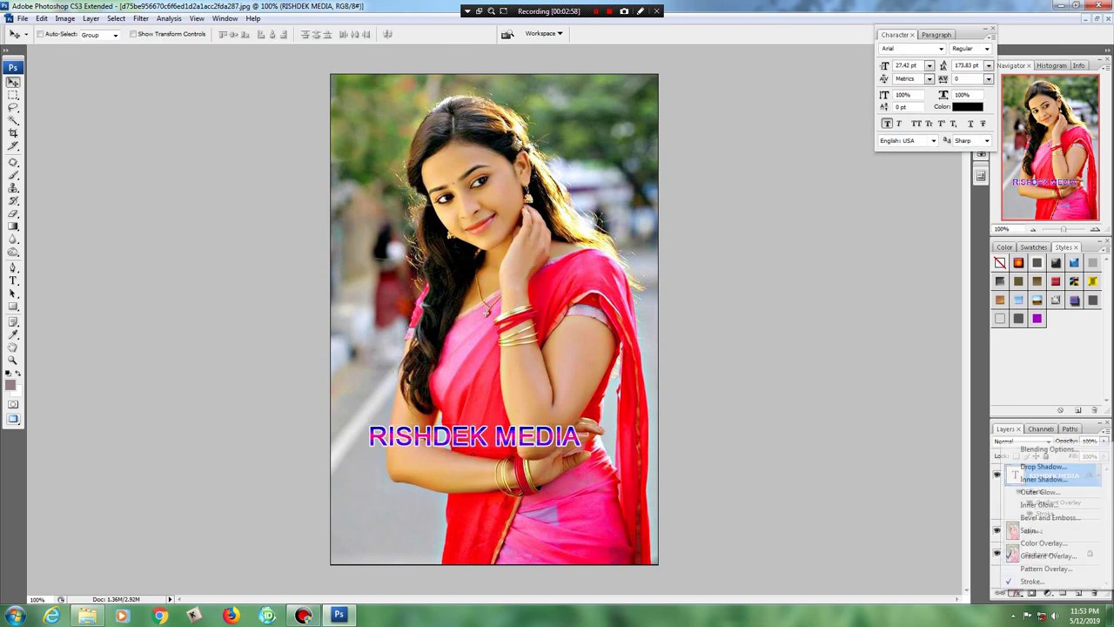
Step: Try teal Personale, red, orange, blue, purple and green Gradient 035 presets on the text
left_click(1027, 566)
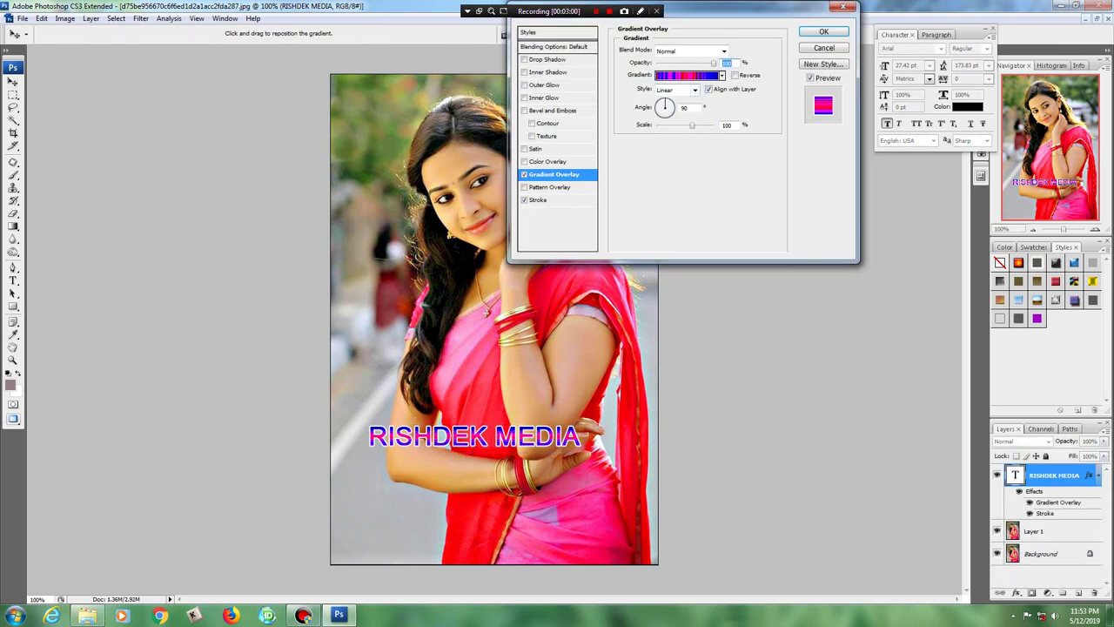
left_click(688, 74)
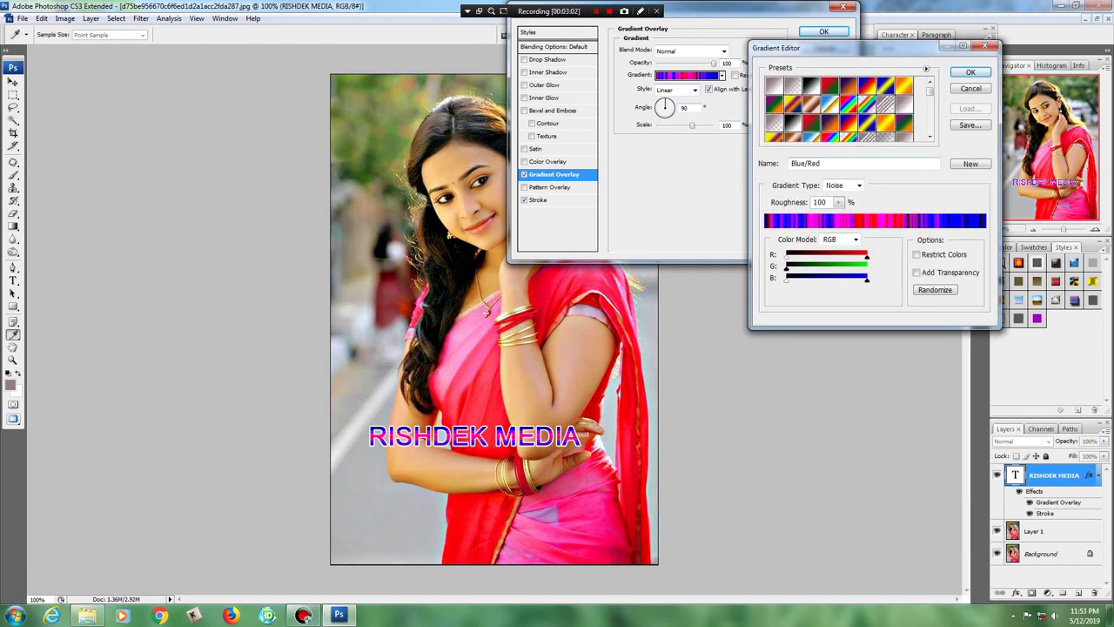
scroll(839, 107, "down", 2)
scroll(840, 107, "down", 2)
scroll(840, 107, "down", 2)
scroll(840, 107, "down", 2)
scroll(840, 107, "down", 2)
left_click(792, 103)
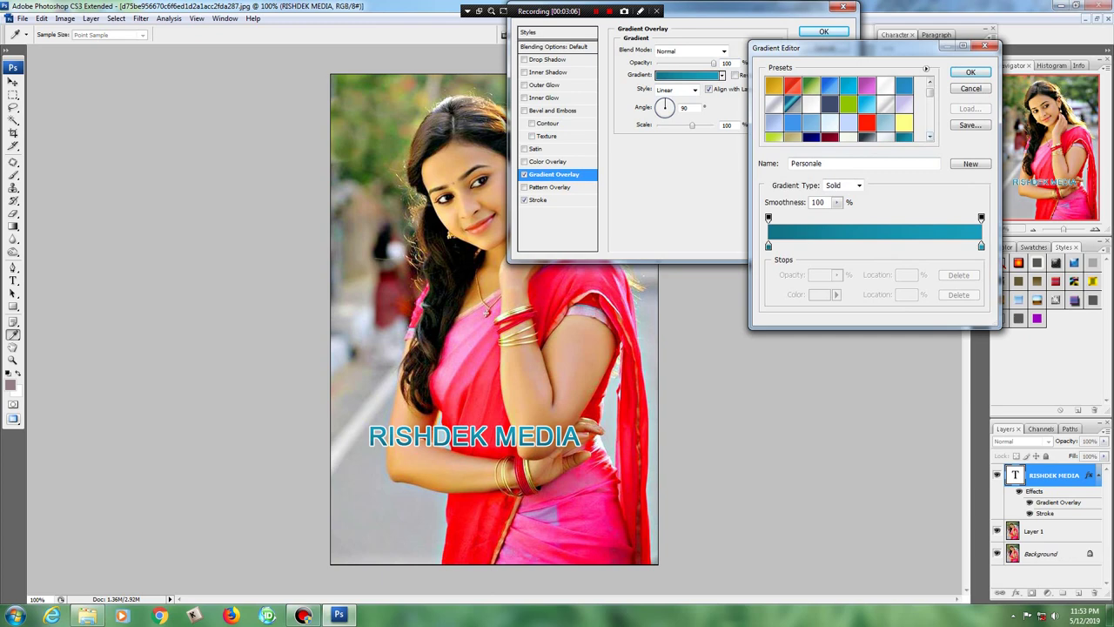
scroll(792, 103, "down", 2)
scroll(792, 102, "down", 2)
left_click(772, 137)
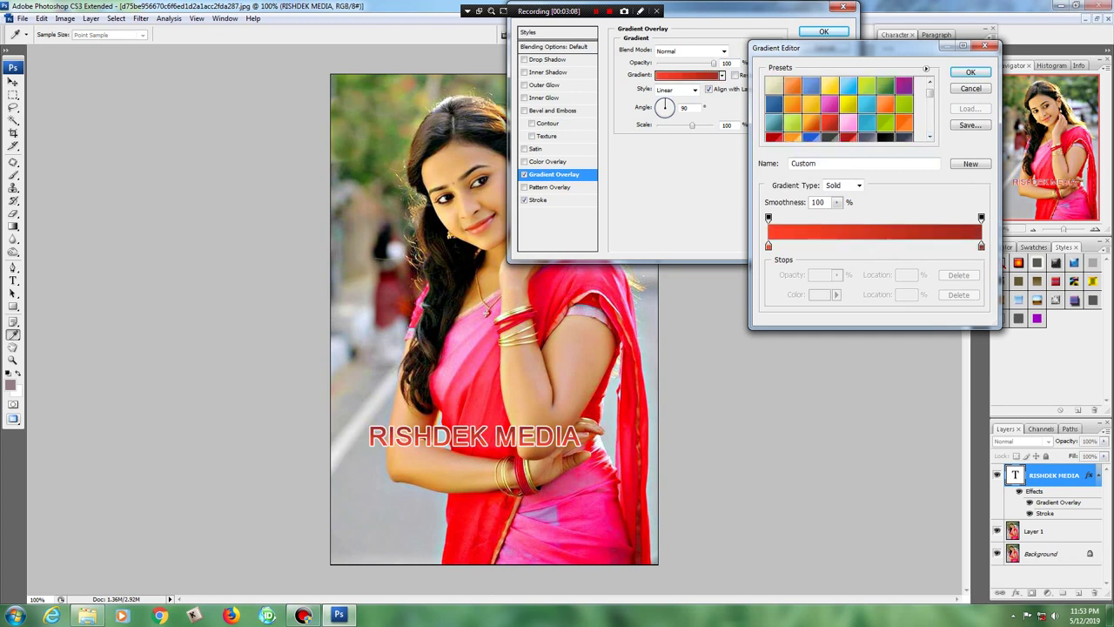
left_click(792, 85)
left_click(792, 102)
left_click(810, 84)
scroll(840, 107, "down", 2)
left_click(829, 119)
left_click(867, 136)
scroll(840, 107, "down", 2)
left_click(903, 136)
Step: Scroll to the remaining presets and apply a purple-brown noise gradient to the text
scroll(840, 107, "down", 2)
scroll(840, 107, "down", 1)
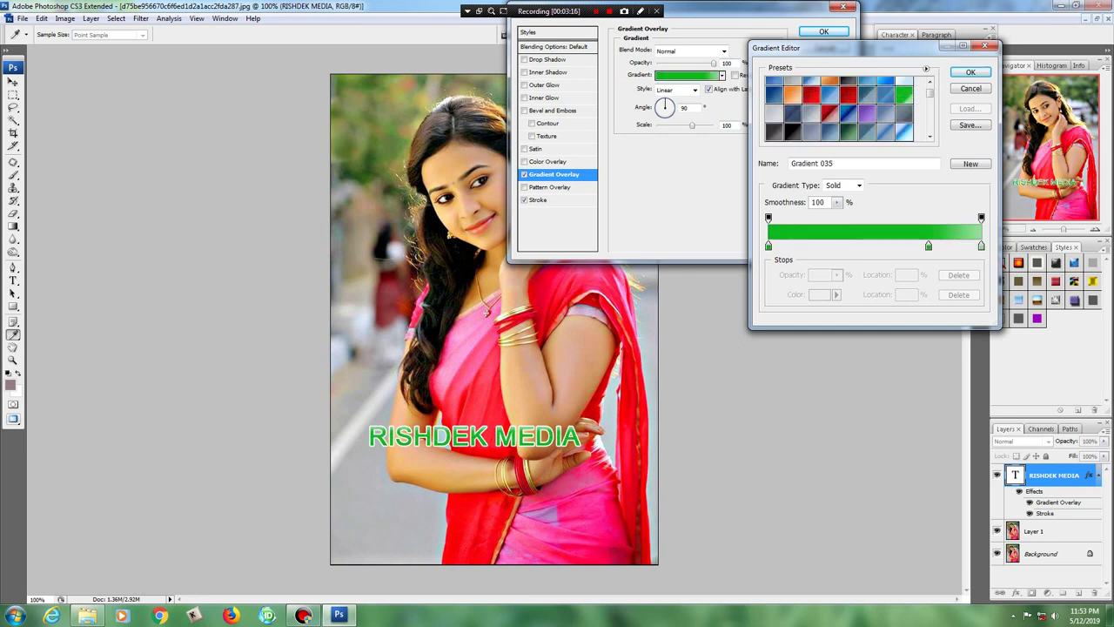
scroll(839, 107, "down", 2)
scroll(840, 107, "down", 2)
scroll(840, 107, "down", 2)
scroll(839, 107, "down", 2)
scroll(840, 107, "down", 2)
scroll(840, 107, "down", 2)
scroll(840, 107, "down", 1)
scroll(840, 107, "down", 2)
scroll(840, 107, "down", 2)
scroll(840, 107, "down", 2)
scroll(840, 107, "down", 1)
scroll(840, 107, "down", 1)
scroll(839, 107, "down", 2)
left_click(840, 107)
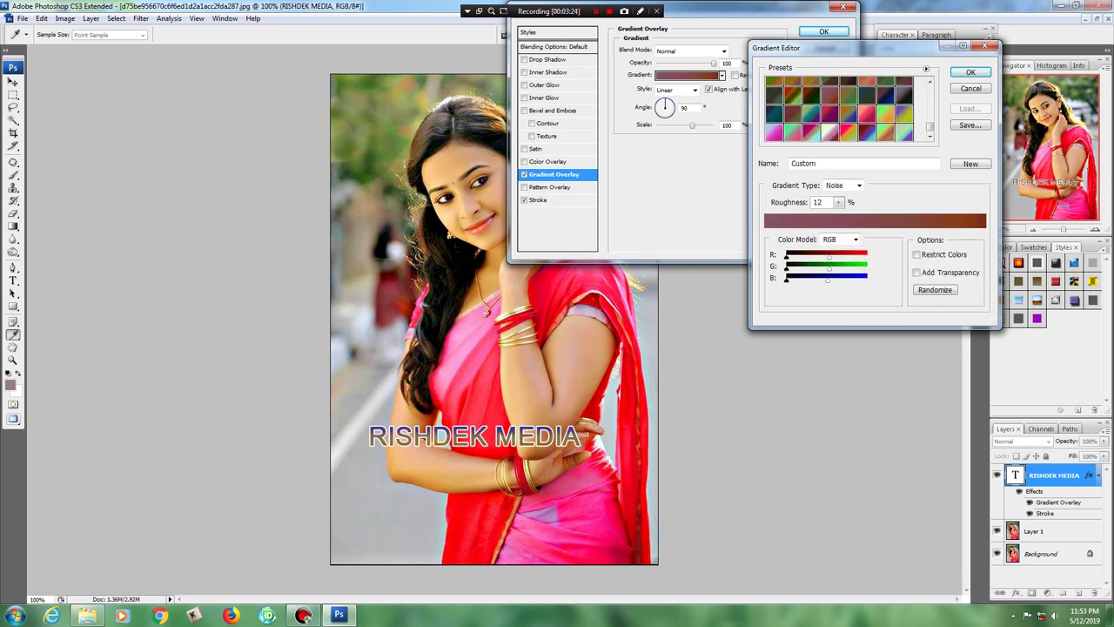